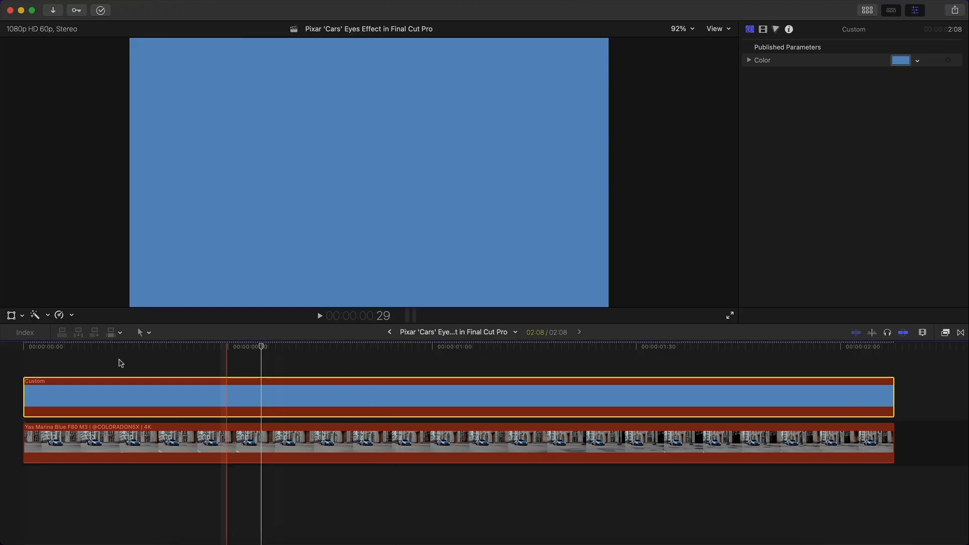
- Play through the timeline and toggle the blue Custom clip off and on to check the car footage beneath it
{"action": "key", "text": "space"}
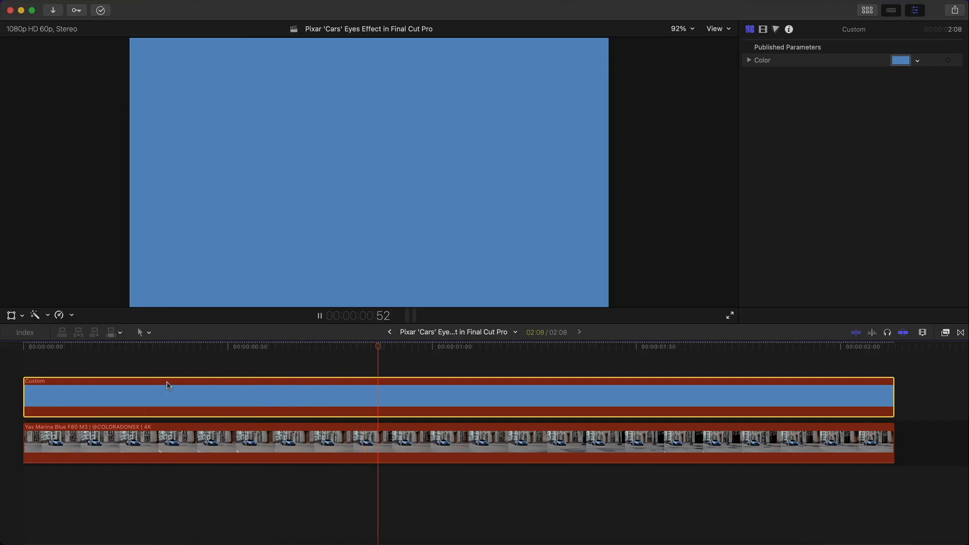
{"action": "left_click_drag", "start_coordinate": [121, 346], "coordinate": [138, 349]}
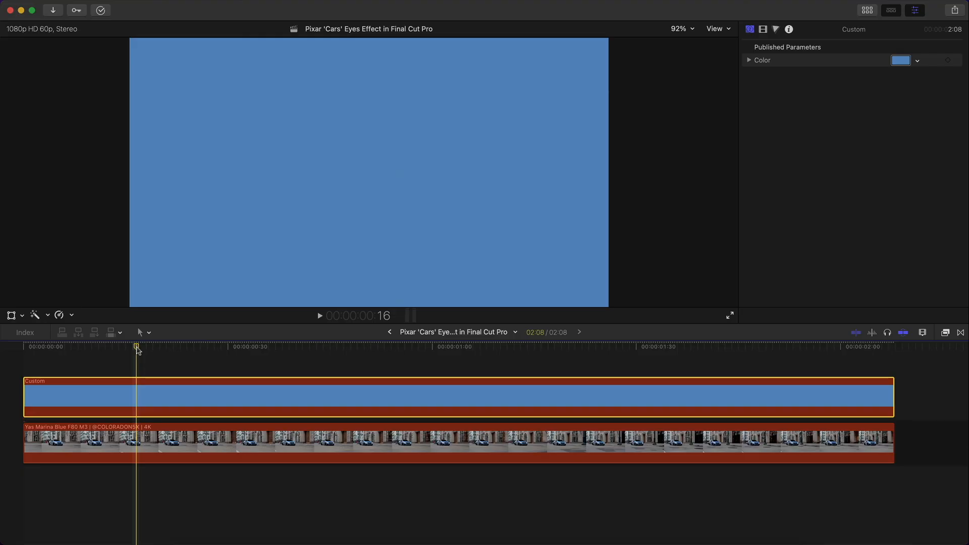
{"action": "key", "text": "super+4"}
{"action": "left_click_drag", "start_coordinate": [136, 348], "coordinate": [372, 369]}
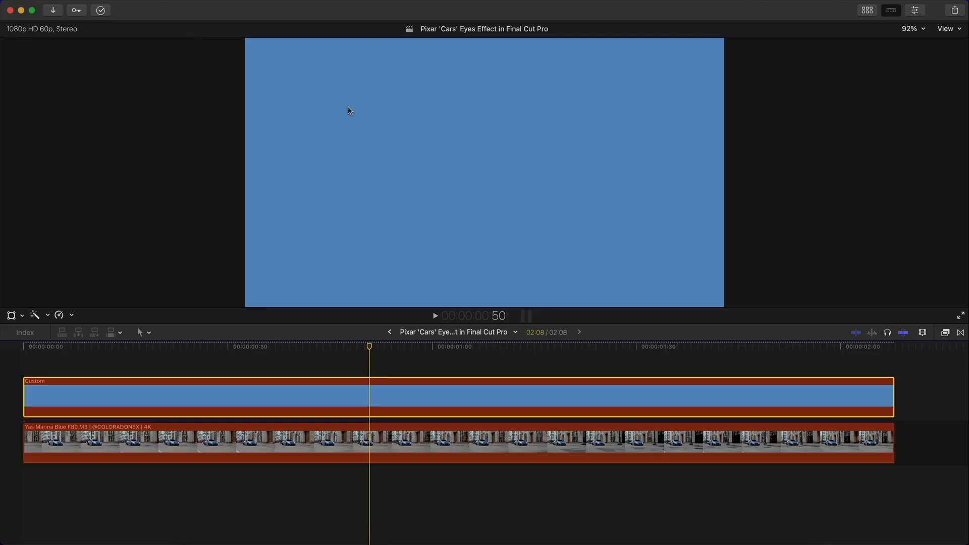
{"action": "key", "text": "v"}
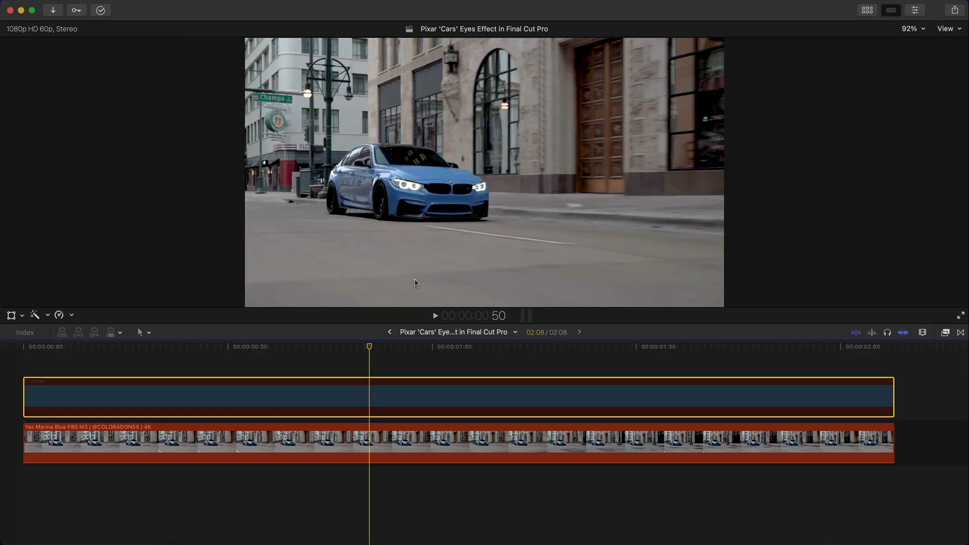
{"action": "key", "text": "v"}
{"action": "key", "text": "v"}
{"action": "key", "text": "v"}
- Apply the Draw Mask effect from the Masks category to the blue Custom clip
{"action": "left_click", "coordinate": [945, 332]}
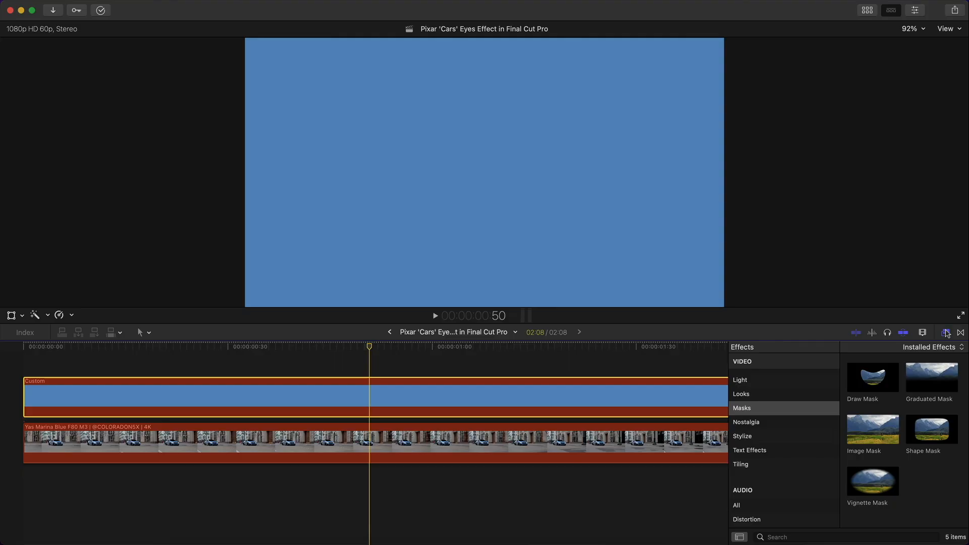
{"action": "left_click", "coordinate": [743, 408]}
{"action": "scroll", "coordinate": [757, 399], "scroll_direction": "up", "scroll_amount": 2}
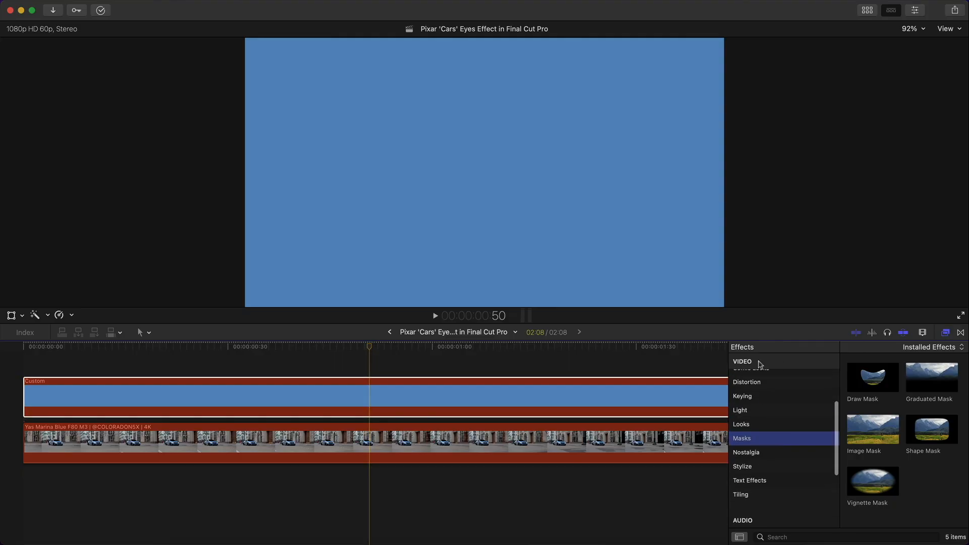
{"action": "mouse_move", "coordinate": [878, 400]}
{"action": "left_mouse_down"}
{"action": "mouse_move", "coordinate": [605, 382]}
{"action": "mouse_move", "coordinate": [526, 399]}
{"action": "left_mouse_up"}
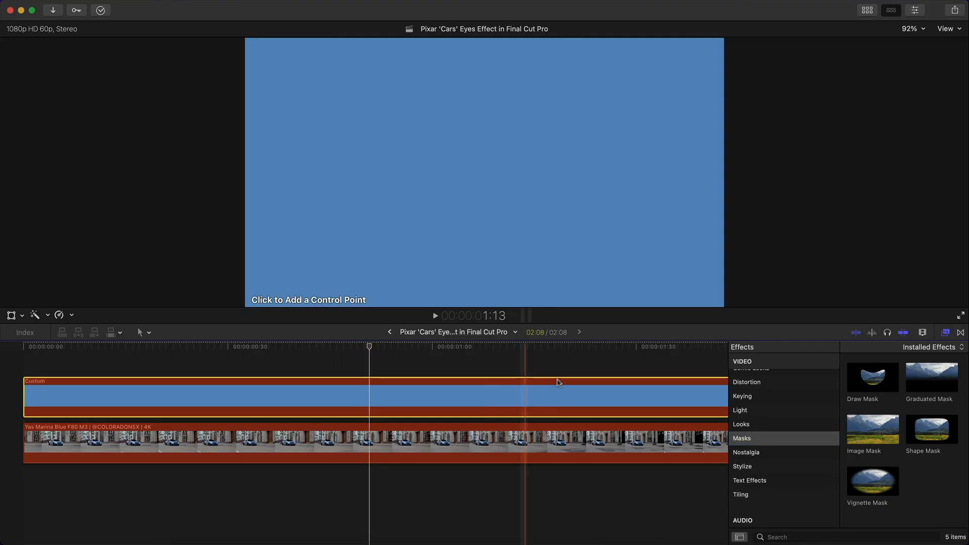
{"action": "key", "text": "super+5"}
- With the viewer at 50% and the playhead at frame 20, draw a closed mask around the blue solid's upper part, extending beyond the frame's sides
{"action": "left_click", "coordinate": [911, 28]}
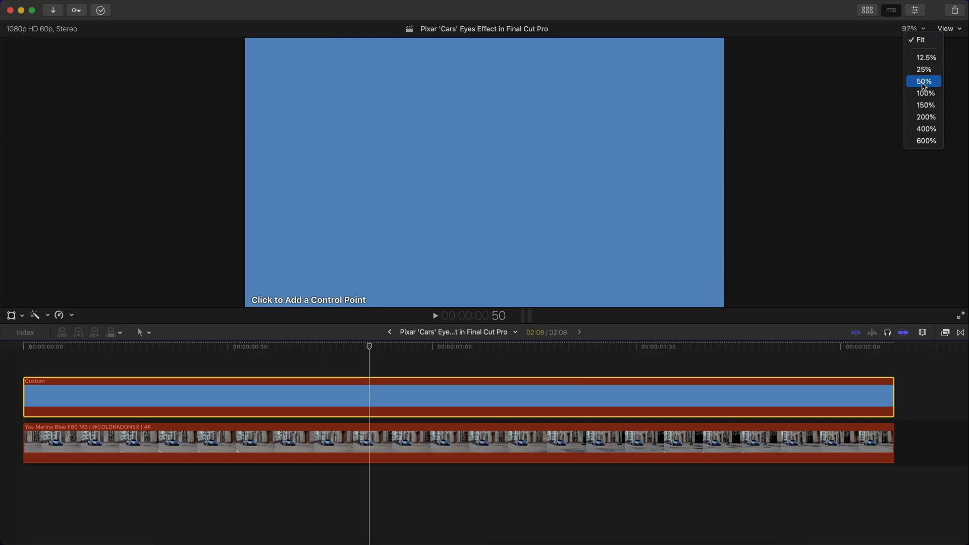
{"action": "left_click", "coordinate": [922, 81]}
{"action": "left_click", "coordinate": [167, 349]}
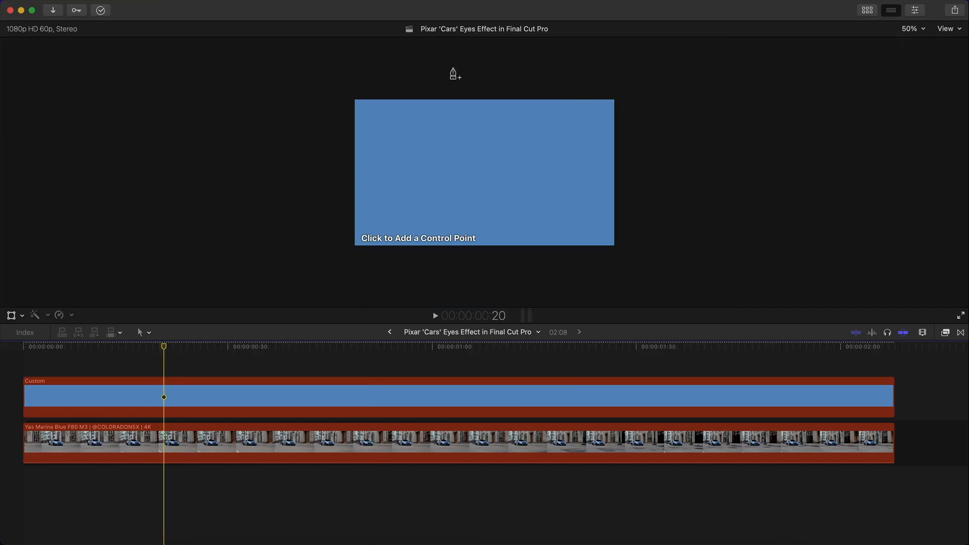
{"action": "left_click", "coordinate": [335, 79]}
{"action": "left_click", "coordinate": [634, 71]}
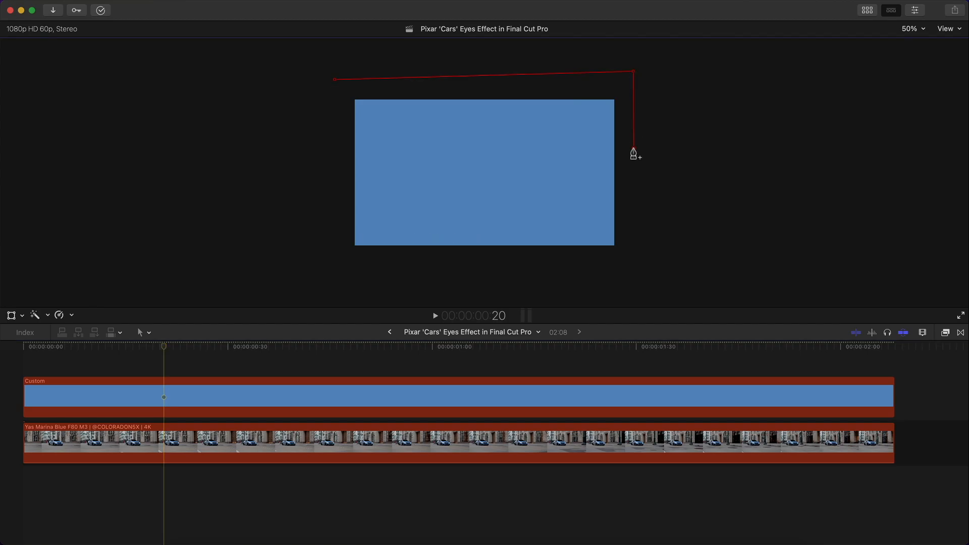
{"action": "left_click", "coordinate": [334, 80]}
{"action": "key", "text": "shift+z"}
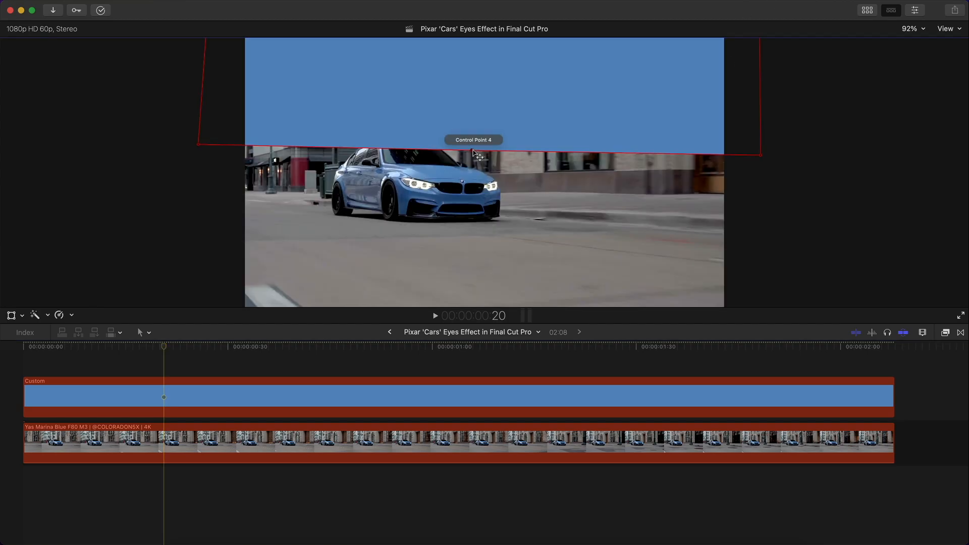
- Convert the control point in the middle of the mask's lower edge to Smooth
{"action": "right_click", "coordinate": [473, 150]}
{"action": "left_click_drag", "start_coordinate": [473, 149], "coordinate": [482, 147]}
{"action": "right_click", "coordinate": [482, 147]}
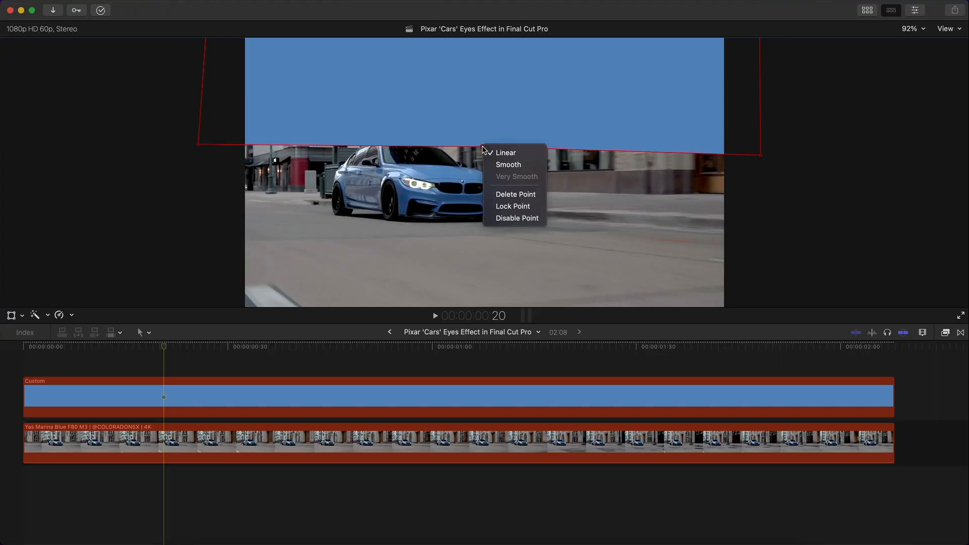
{"action": "left_click", "coordinate": [520, 153]}
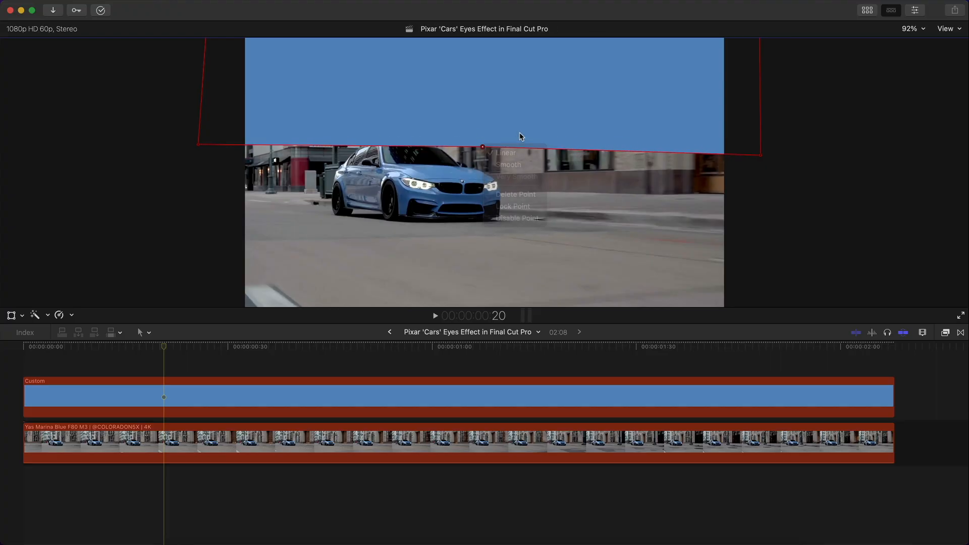
{"action": "right_click", "coordinate": [481, 146]}
{"action": "left_click", "coordinate": [507, 165]}
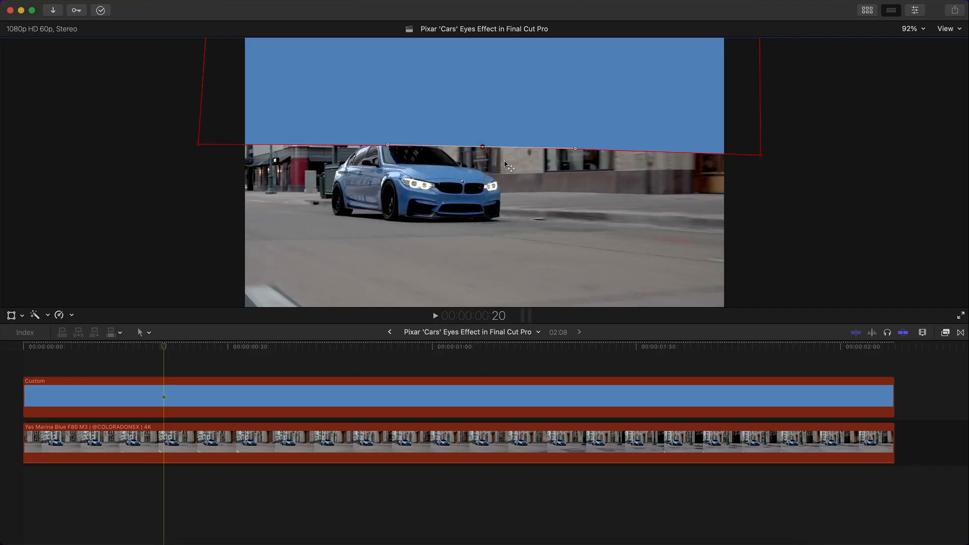
- Shape the mask's lower edge into a gentle downward curve by adjusting its middle point and raising its right corner
{"action": "mouse_move", "coordinate": [482, 146]}
{"action": "left_mouse_down"}
{"action": "mouse_move", "coordinate": [483, 126]}
{"action": "mouse_move", "coordinate": [486, 155]}
{"action": "left_mouse_up"}
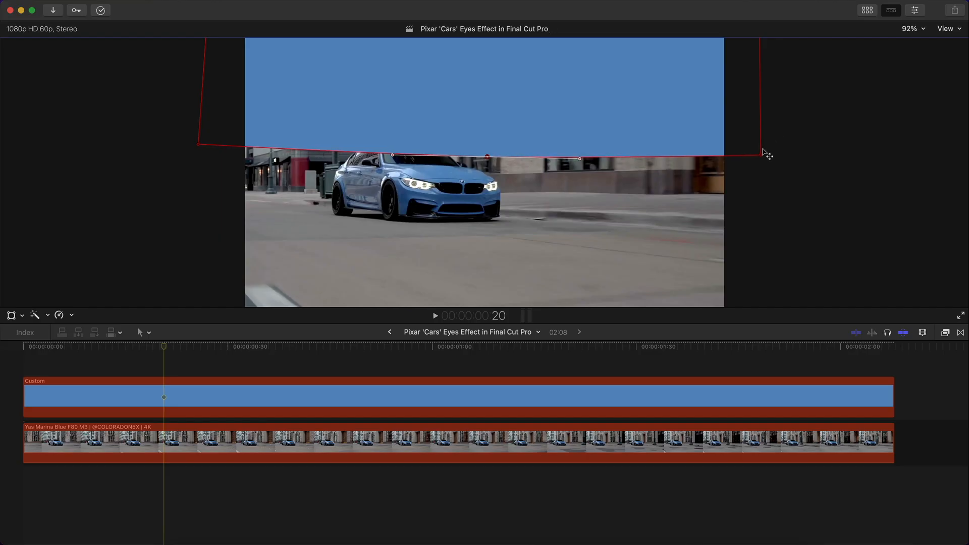
{"action": "left_click_drag", "start_coordinate": [760, 155], "coordinate": [761, 143]}
{"action": "left_click_drag", "start_coordinate": [486, 156], "coordinate": [490, 151]}
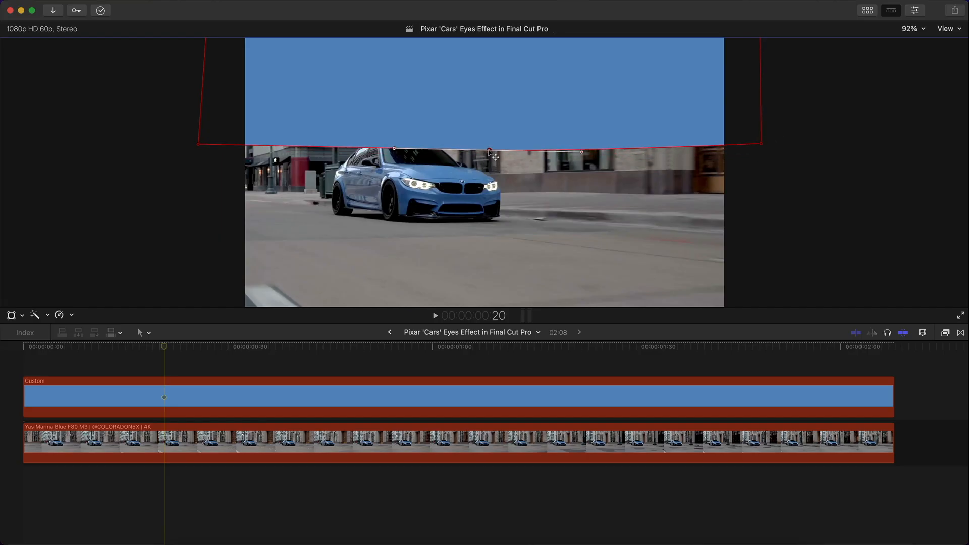
- At the clip's first frame, reposition the whole mask so its lower edge sits just above the car's roof
{"action": "left_click", "coordinate": [17, 348]}
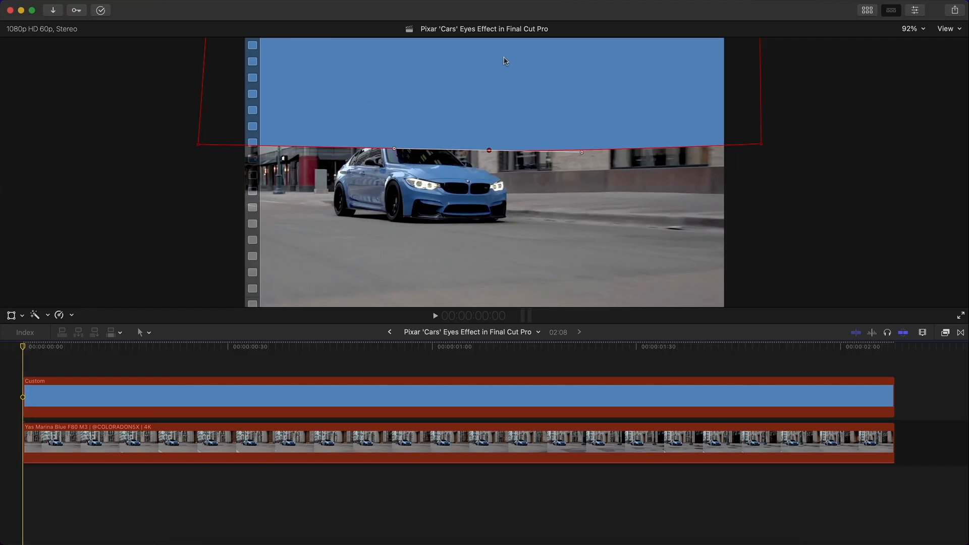
{"action": "left_click_drag", "start_coordinate": [665, 100], "coordinate": [640, 151]}
{"action": "left_click_drag", "start_coordinate": [204, 51], "coordinate": [202, 39]}
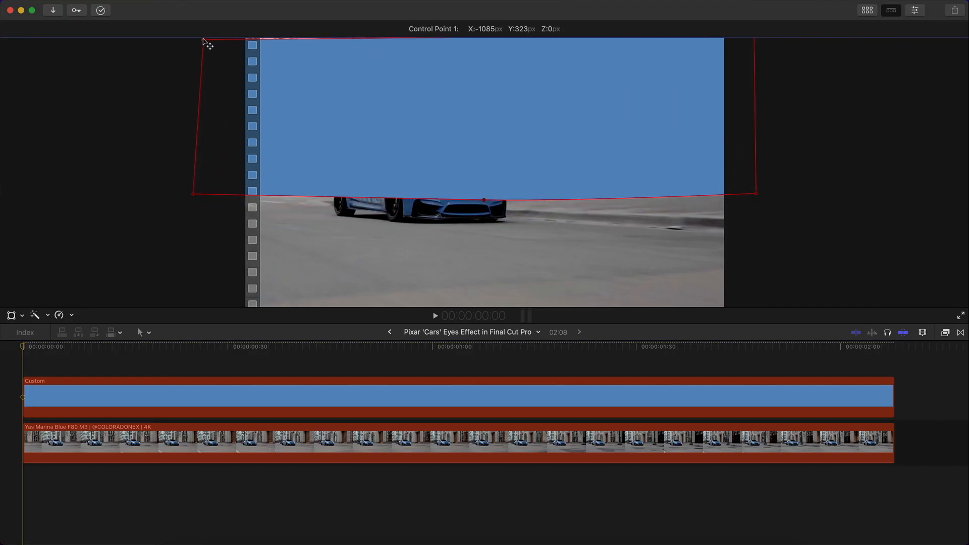
- Expand the Draw Mask's Transforms settings for the Custom clip and keyframe its position and control points at the first frame
{"action": "left_click", "coordinate": [72, 386]}
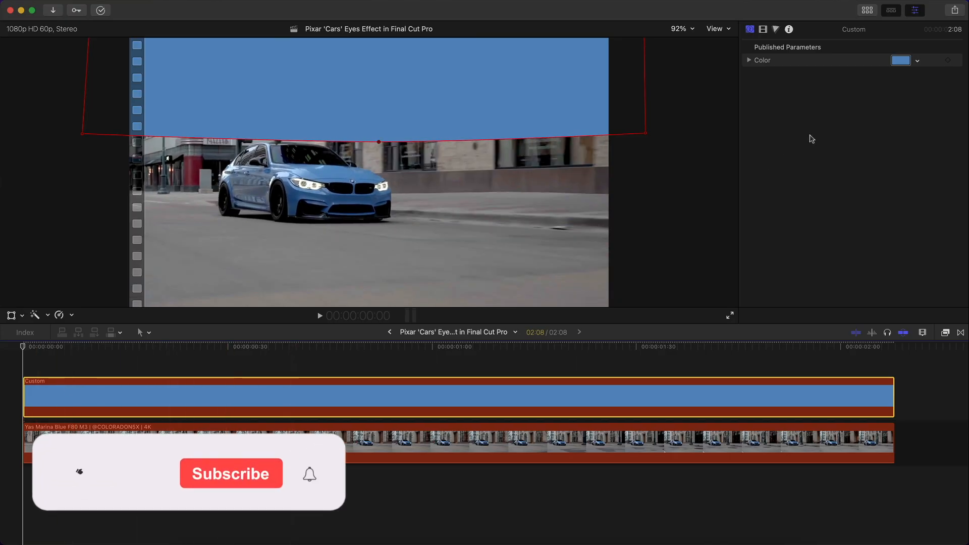
{"action": "left_click", "coordinate": [763, 29]}
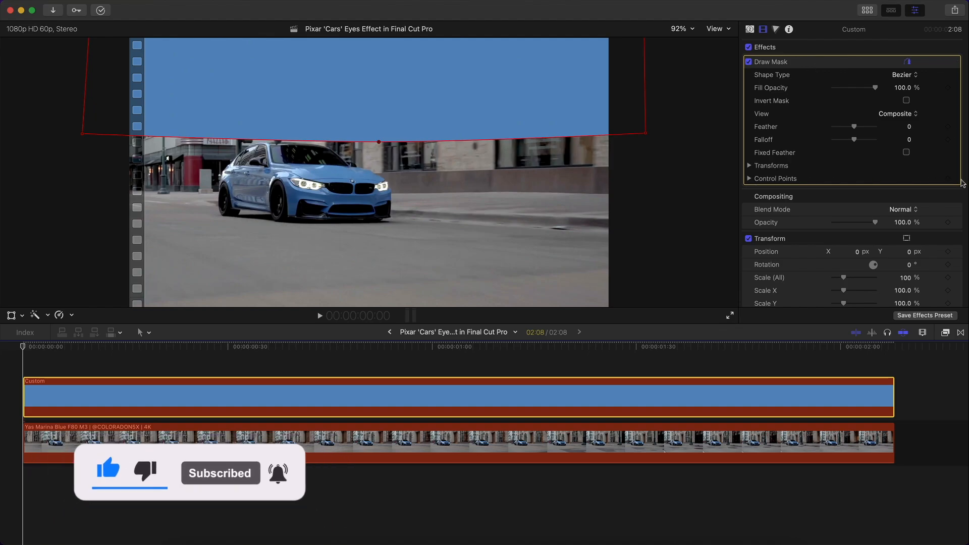
{"action": "left_click", "coordinate": [750, 166]}
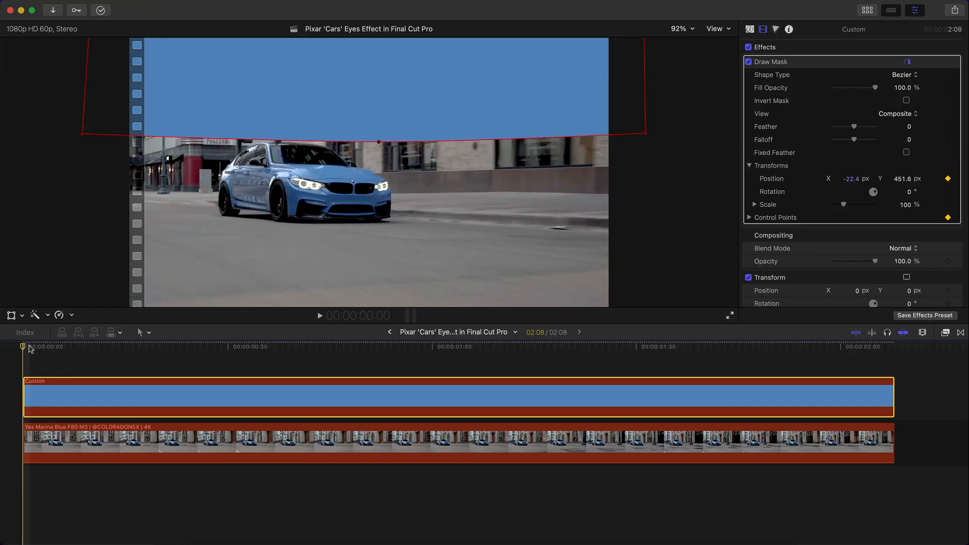
- Keyframe the mask's Y position higher at about frame 24 and at 520.8 px at frame 56
{"action": "left_click_drag", "start_coordinate": [29, 348], "coordinate": [188, 348]}
{"action": "left_click_drag", "start_coordinate": [908, 182], "coordinate": [908, 151]}
{"action": "left_click_drag", "start_coordinate": [187, 347], "coordinate": [408, 352]}
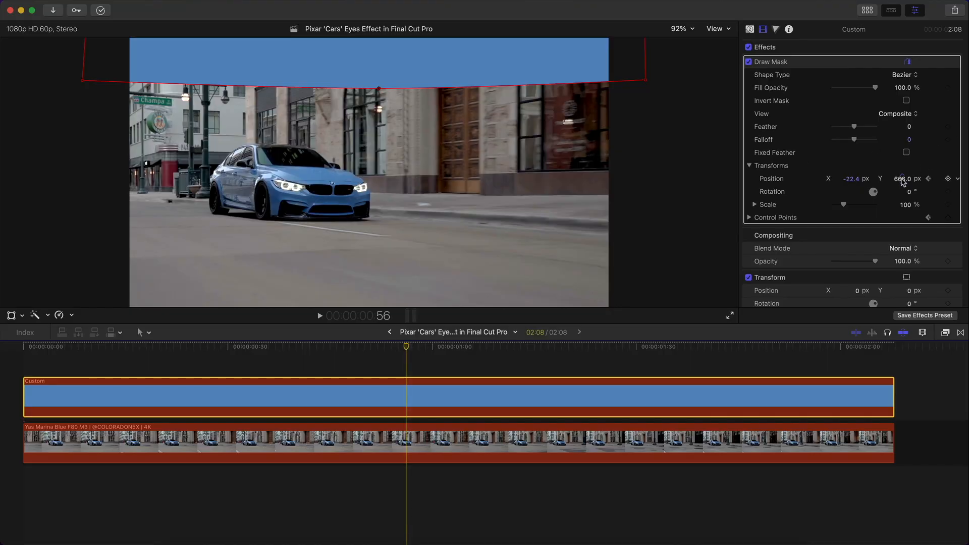
{"action": "mouse_move", "coordinate": [903, 181]}
{"action": "left_mouse_down"}
{"action": "mouse_move", "coordinate": [903, 237]}
{"action": "mouse_move", "coordinate": [902, 179]}
{"action": "left_mouse_up"}
- Keyframe the mask's Y position at 692.8 px at 1:21 and 489.7 px at 1:51
{"action": "left_click_drag", "start_coordinate": [406, 348], "coordinate": [576, 349]}
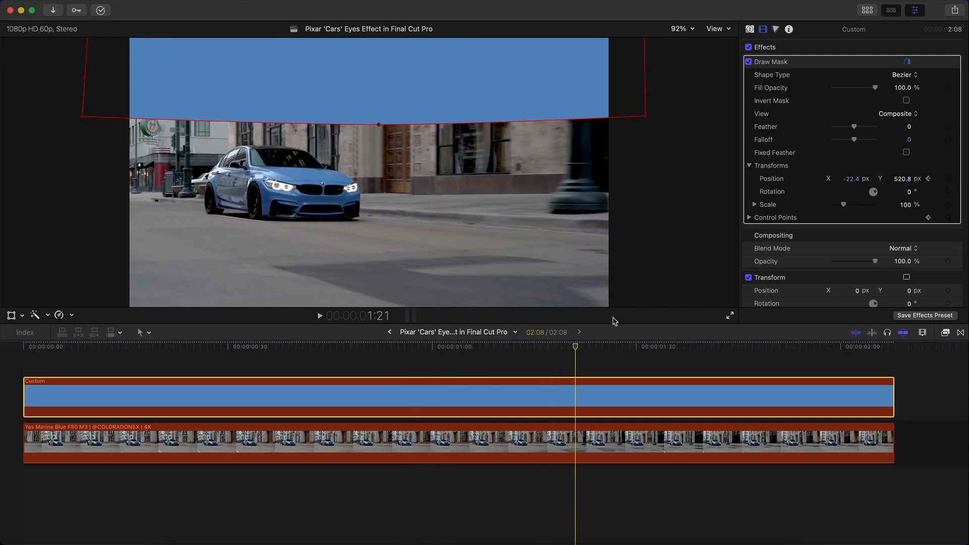
{"action": "left_click_drag", "start_coordinate": [901, 178], "coordinate": [901, 176]}
{"action": "left_click_drag", "start_coordinate": [575, 347], "coordinate": [781, 345]}
{"action": "left_click_drag", "start_coordinate": [903, 181], "coordinate": [903, 183]}
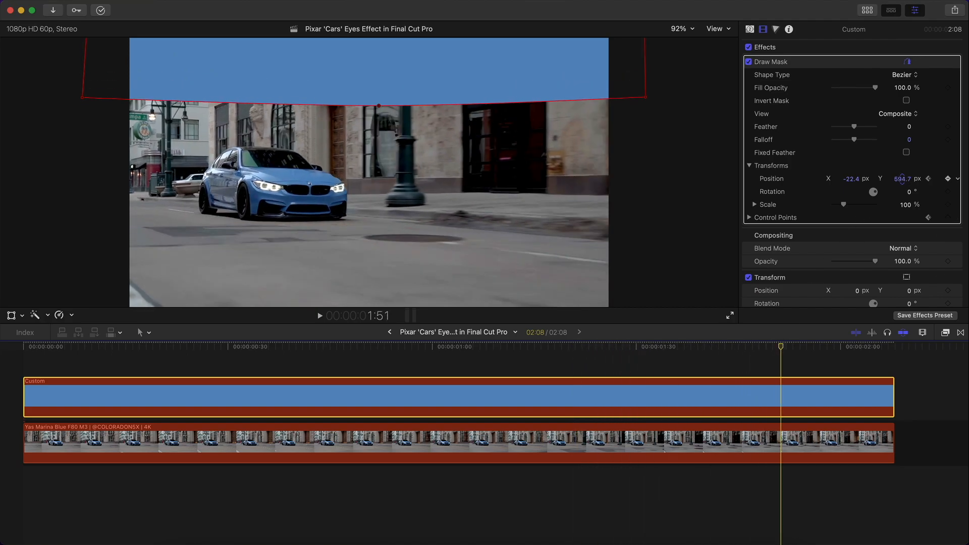
- Play the timeline to review the mask's up-and-down movement
{"action": "key", "text": "space"}
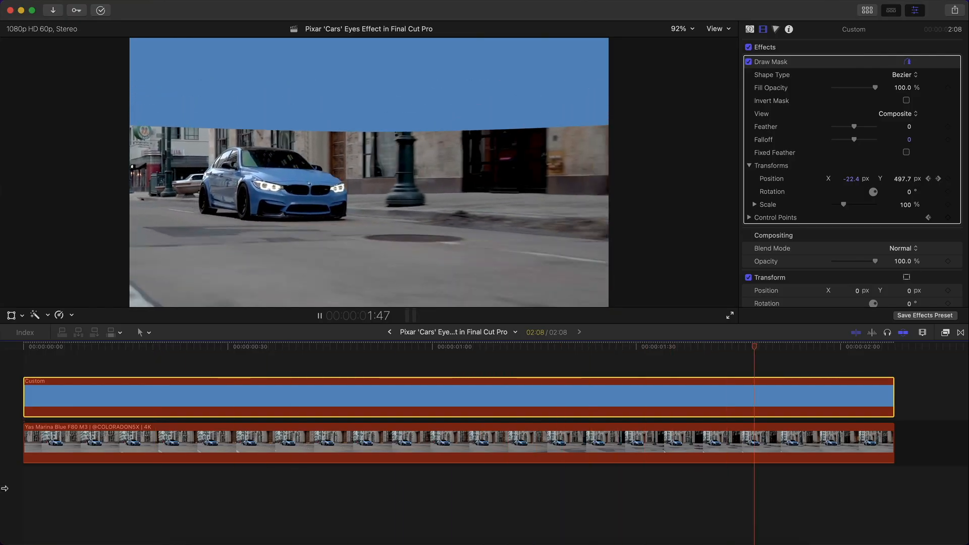
{"action": "key", "text": "space"}
{"action": "key", "text": "space"}
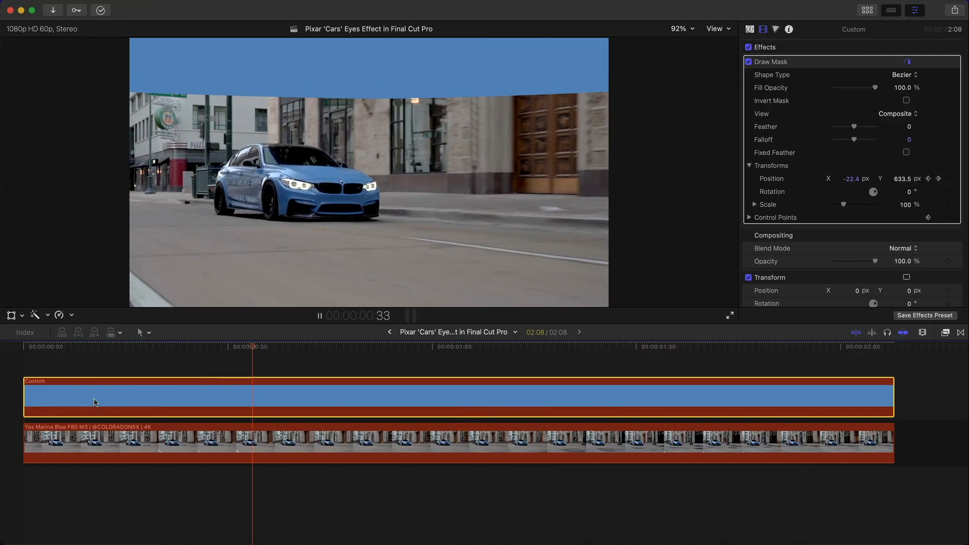
{"action": "key", "text": "space"}
- Show the Custom clip's video animation and move its last three Draw Mask keyframes to about 1:01, 1:34 and 2:00
{"action": "right_click", "coordinate": [243, 399]}
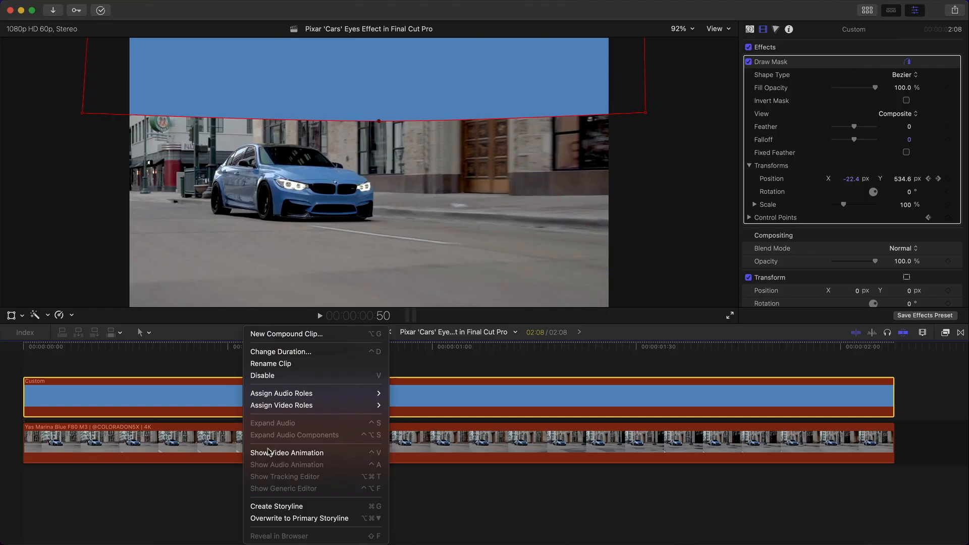
{"action": "left_click", "coordinate": [282, 452]}
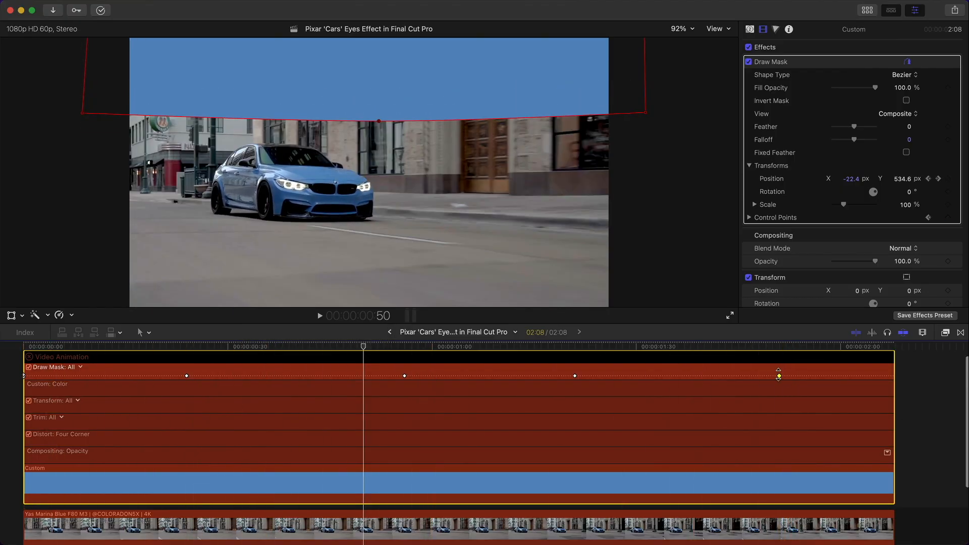
{"action": "left_click_drag", "start_coordinate": [779, 376], "coordinate": [840, 376]}
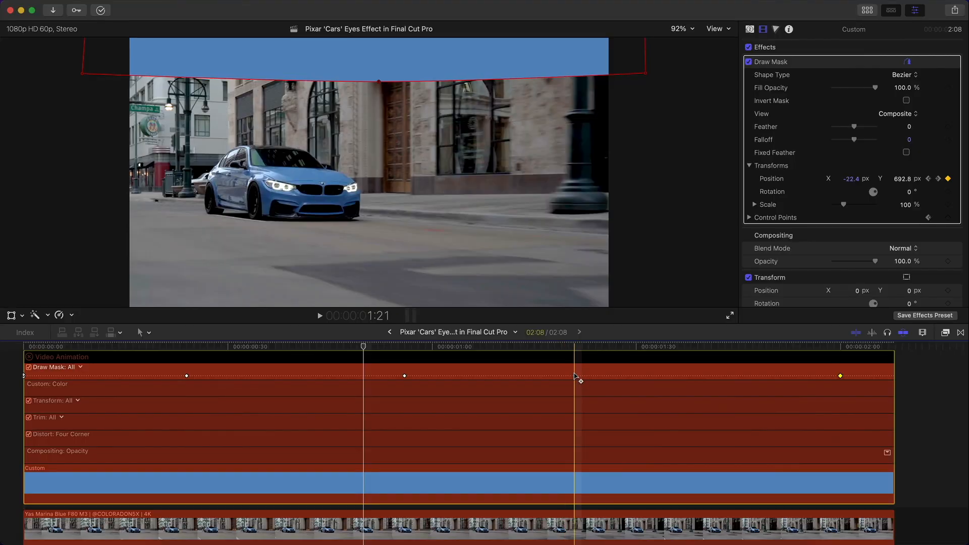
{"action": "left_click_drag", "start_coordinate": [575, 376], "coordinate": [664, 376]}
{"action": "left_click_drag", "start_coordinate": [404, 376], "coordinate": [439, 376]}
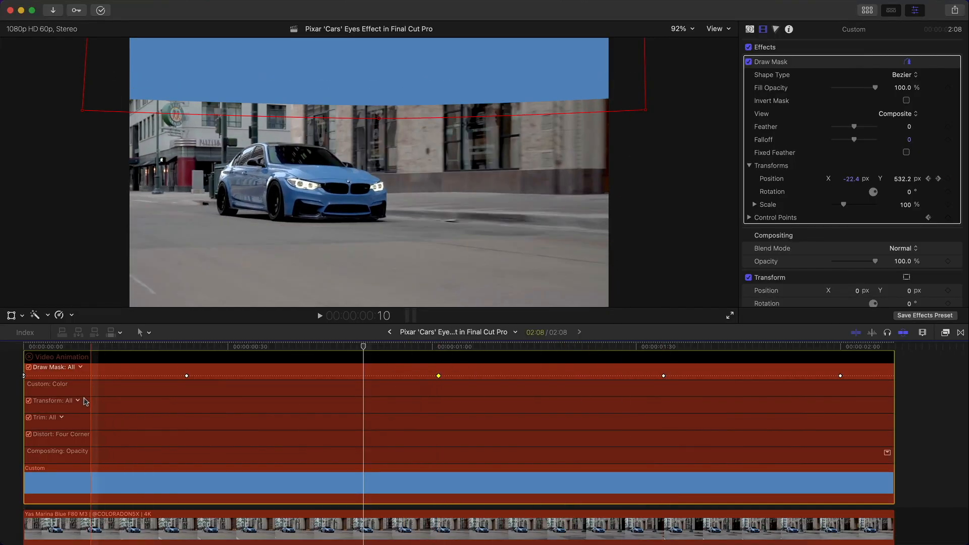
- Play back the retimed mask animation and delete the Draw Mask keyframe at 1:01
{"action": "key", "text": "space"}
{"action": "key", "text": "space"}
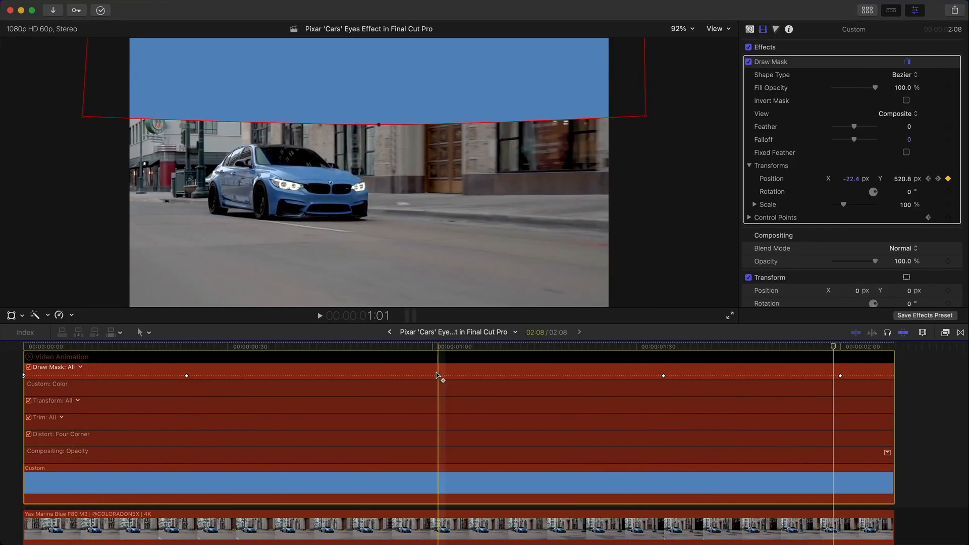
{"action": "key", "text": "space"}
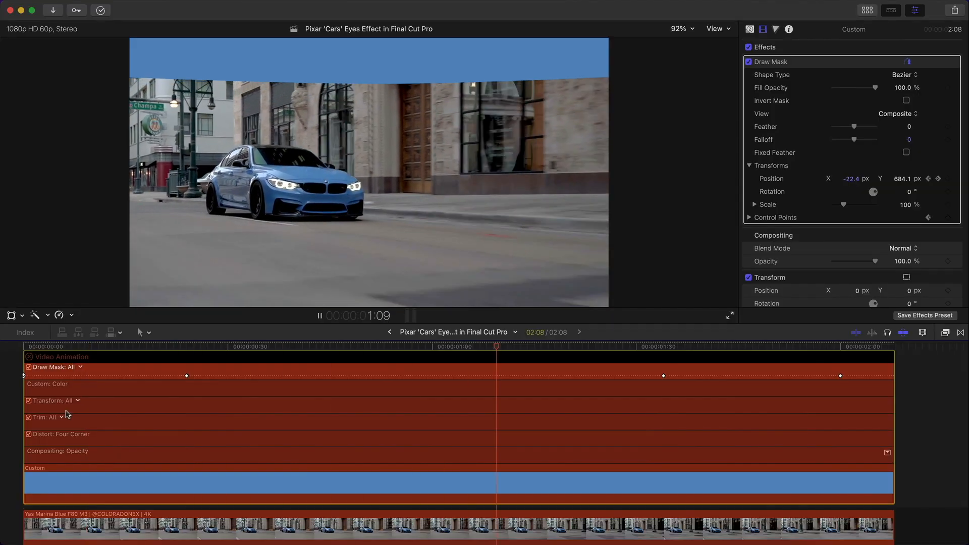
- Retime the first three Draw Mask keyframes to about frame 16, frame 45 and 1:10, previewing the motion along the way
{"action": "left_click_drag", "start_coordinate": [186, 376], "coordinate": [254, 376]}
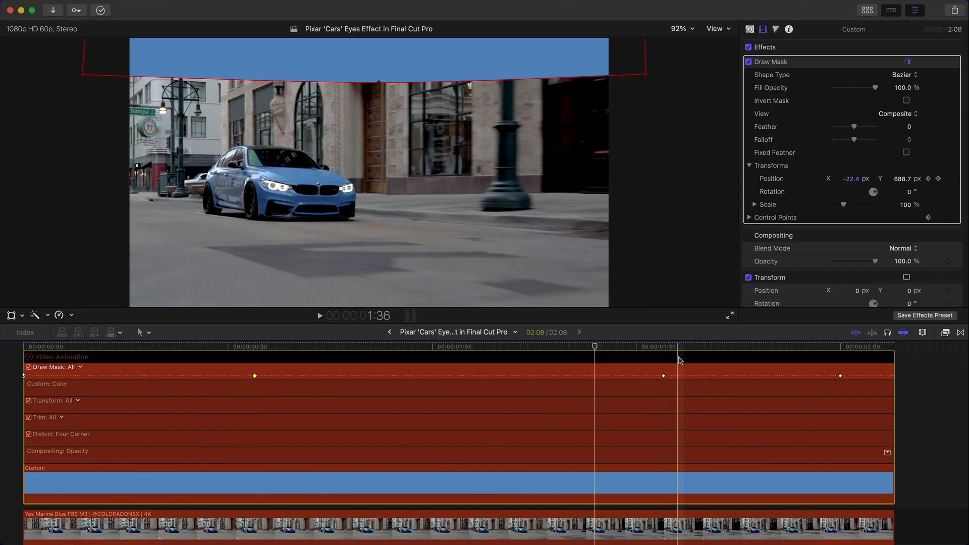
{"action": "left_click", "coordinate": [663, 376]}
{"action": "left_click_drag", "start_coordinate": [662, 376], "coordinate": [500, 376]}
{"action": "key", "text": "space"}
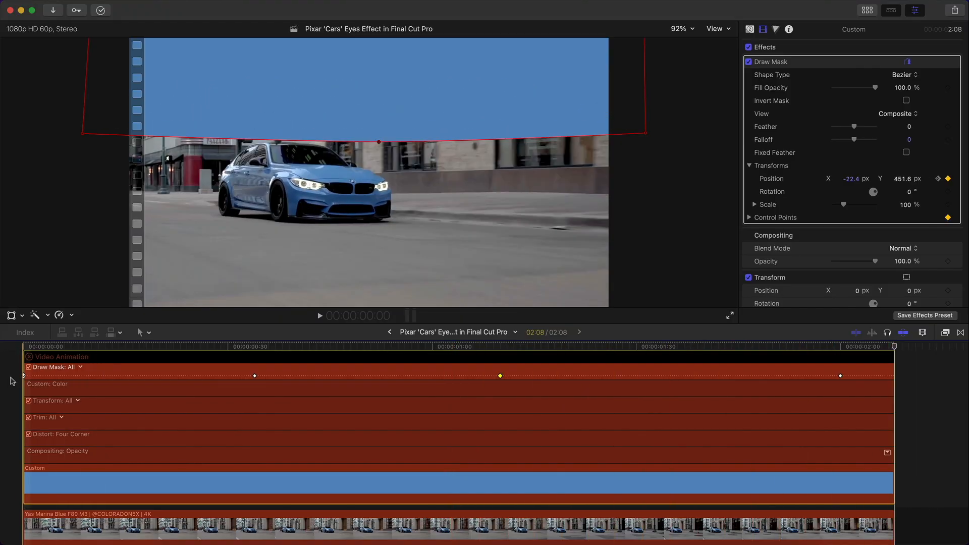
{"action": "left_click_drag", "start_coordinate": [24, 376], "coordinate": [132, 376]}
{"action": "left_click_drag", "start_coordinate": [255, 376], "coordinate": [331, 376]}
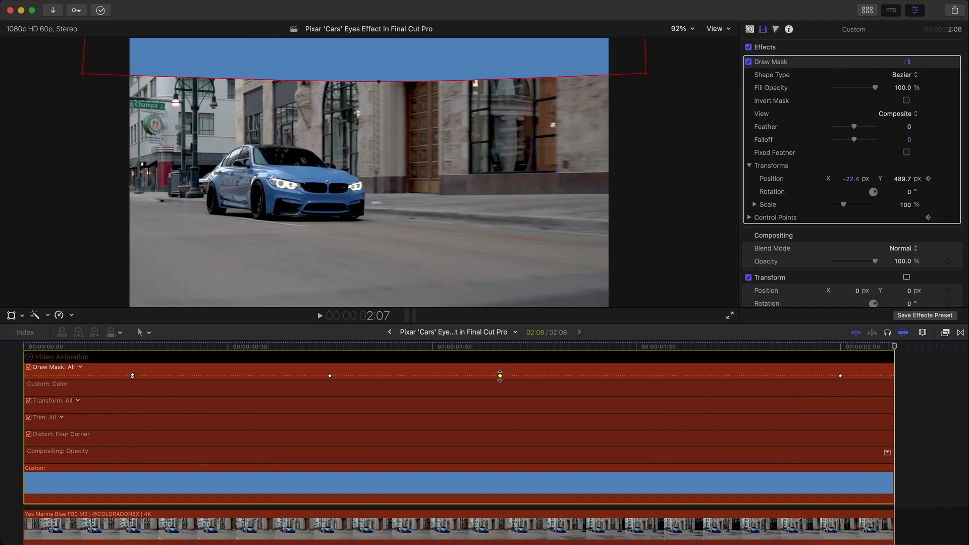
- Retime the third Draw Mask keyframe to about 1:23, preview the motion, and hide the Custom clip's video animation
{"action": "left_click_drag", "start_coordinate": [500, 376], "coordinate": [622, 375]}
{"action": "key", "text": "space"}
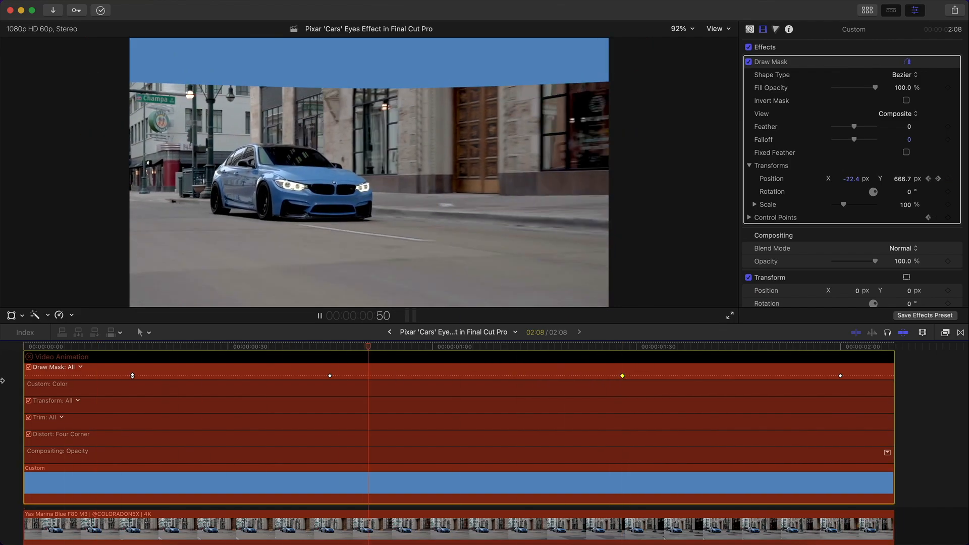
{"action": "key", "text": "space"}
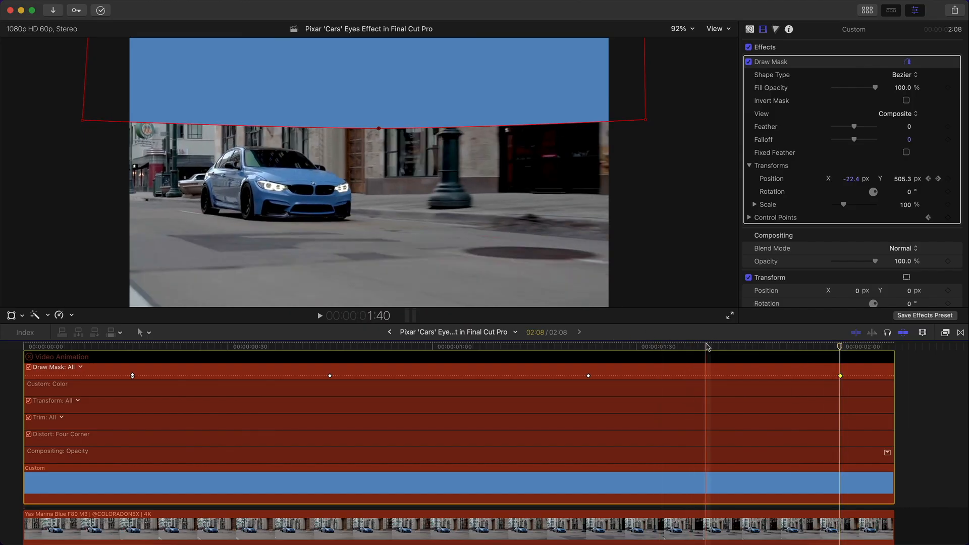
{"action": "left_click", "coordinate": [28, 356]}
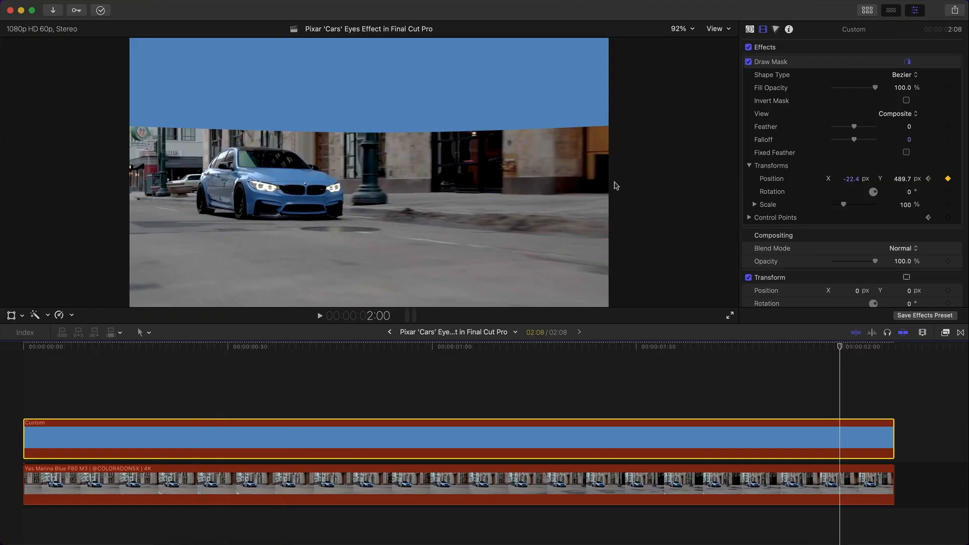
- Add the Whites solid generator between the blue Custom clip and the car footage, starting at the beginning of the timeline
{"action": "left_click", "coordinate": [915, 11]}
{"action": "left_click", "coordinate": [868, 10]}
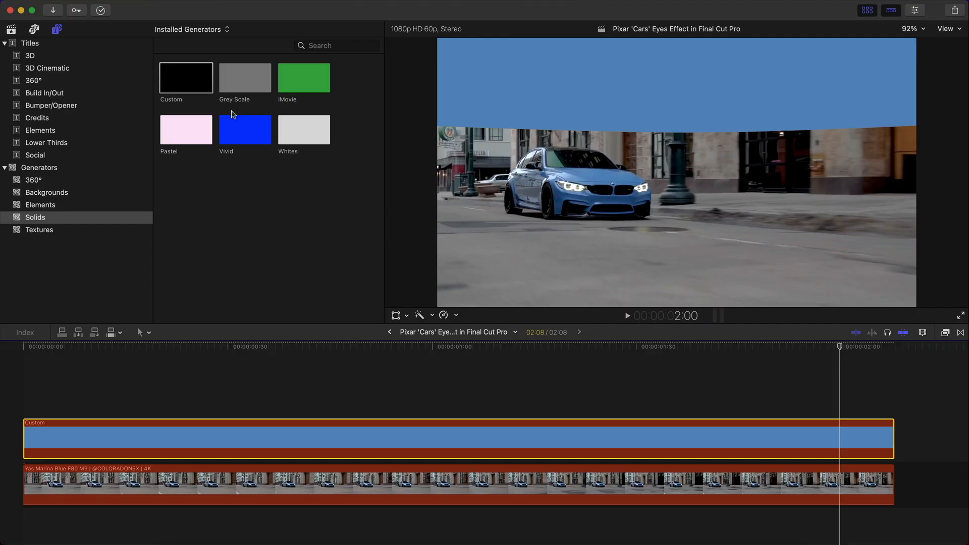
{"action": "left_click", "coordinate": [68, 221]}
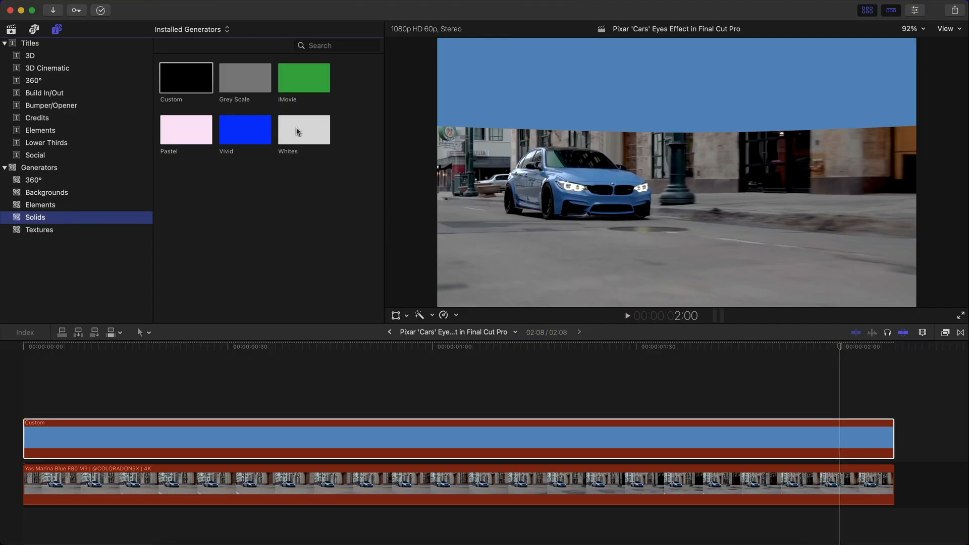
{"action": "left_click_drag", "start_coordinate": [293, 137], "coordinate": [25, 458]}
- Cut the Whites clip at 2:08, where the footage ends, and delete the excess part
{"action": "scroll", "coordinate": [456, 419], "scroll_direction": "right", "scroll_amount": 5}
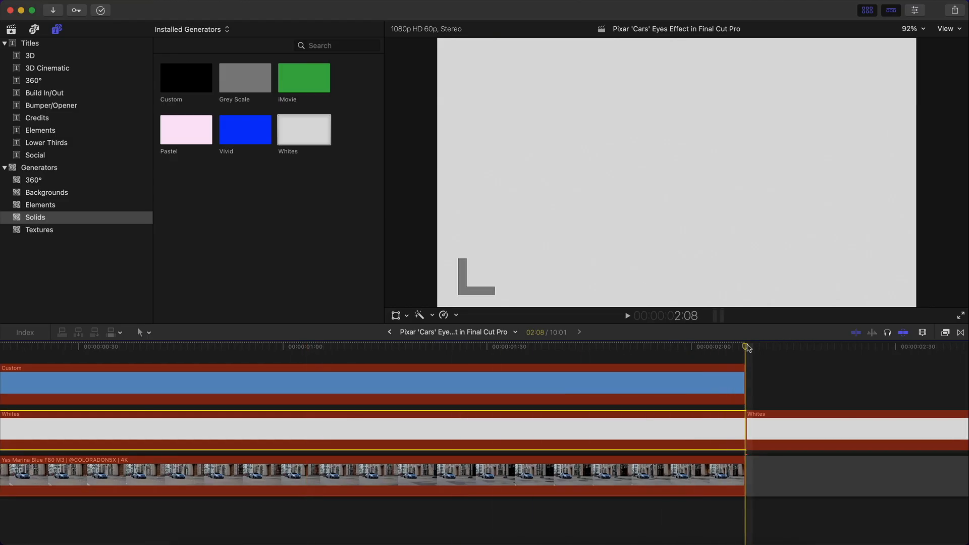
{"action": "key", "text": "super+b"}
{"action": "left_click_drag", "start_coordinate": [776, 385], "coordinate": [784, 491]}
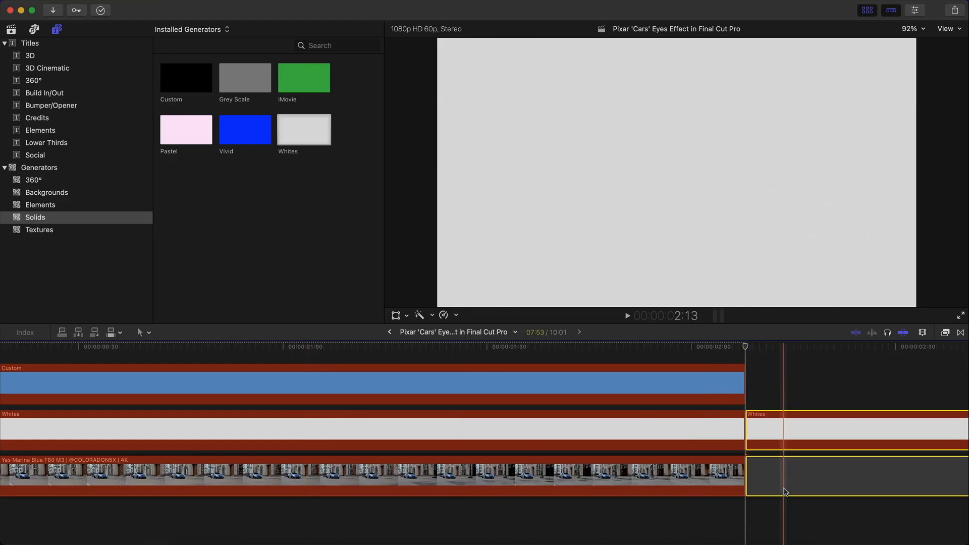
{"action": "key", "text": "BackSpace"}
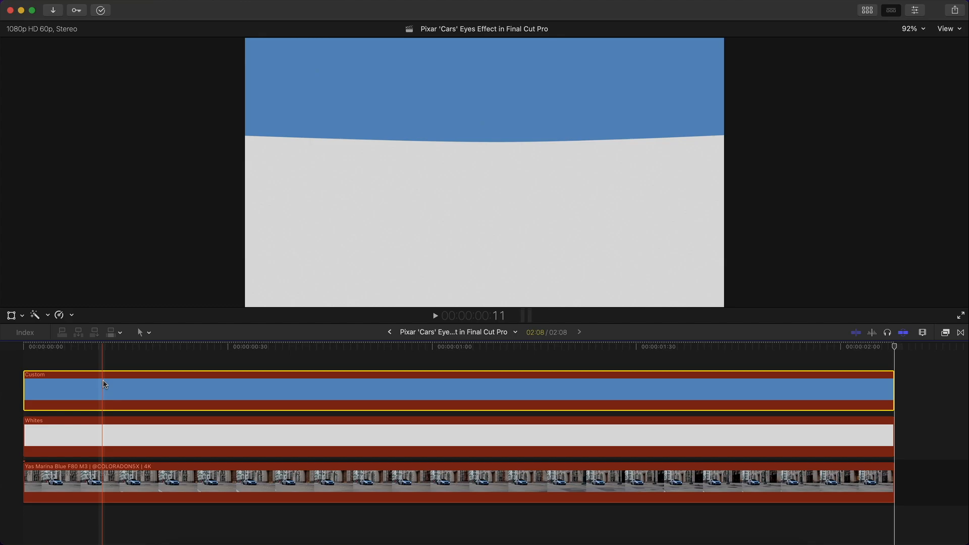
- Duplicate the blue Custom clip on the layer above and reset the Draw Mask on the lower copy
{"action": "left_click_drag", "start_coordinate": [103, 392], "coordinate": [106, 412]}
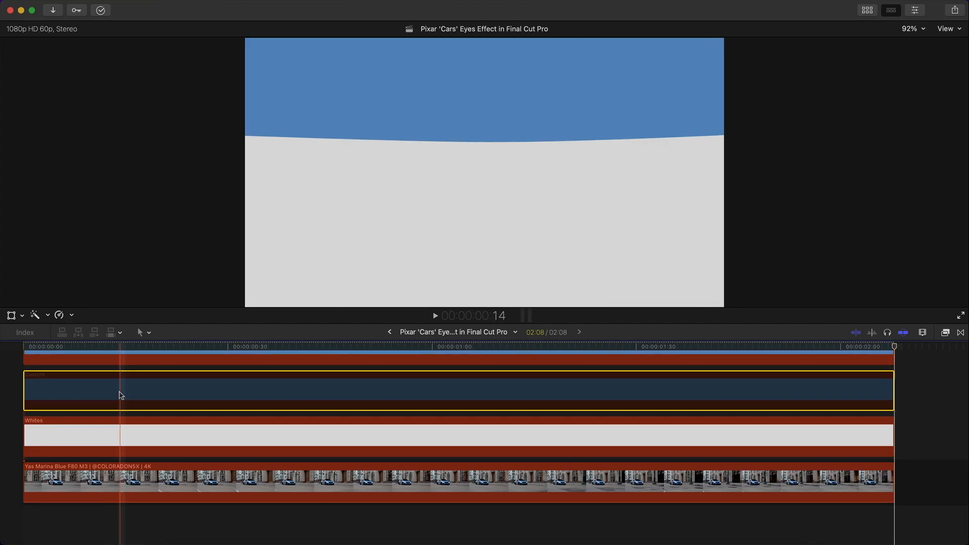
{"action": "key", "text": "super+4"}
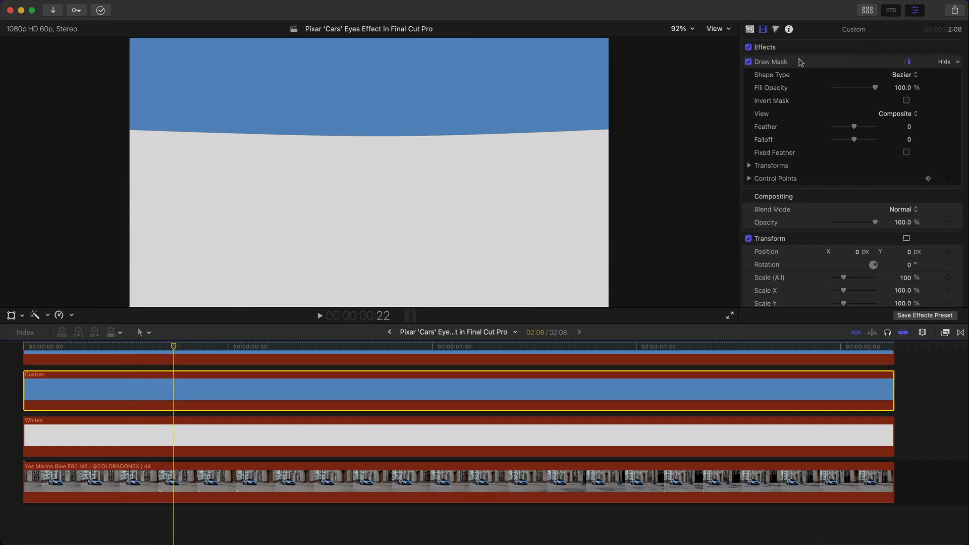
{"action": "left_click", "coordinate": [795, 62]}
{"action": "left_click", "coordinate": [958, 63]}
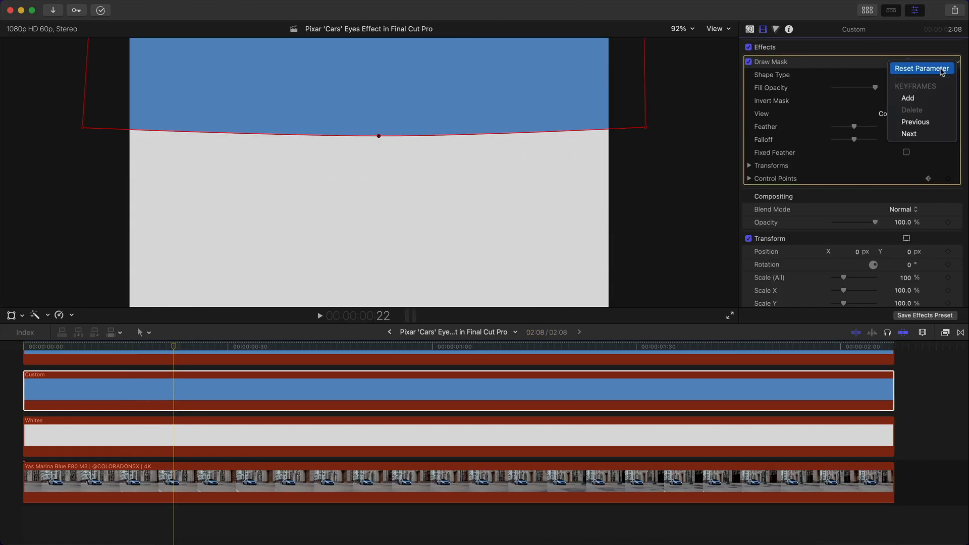
{"action": "left_click", "coordinate": [921, 68]}
{"action": "left_click_drag", "start_coordinate": [172, 346], "coordinate": [102, 332]}
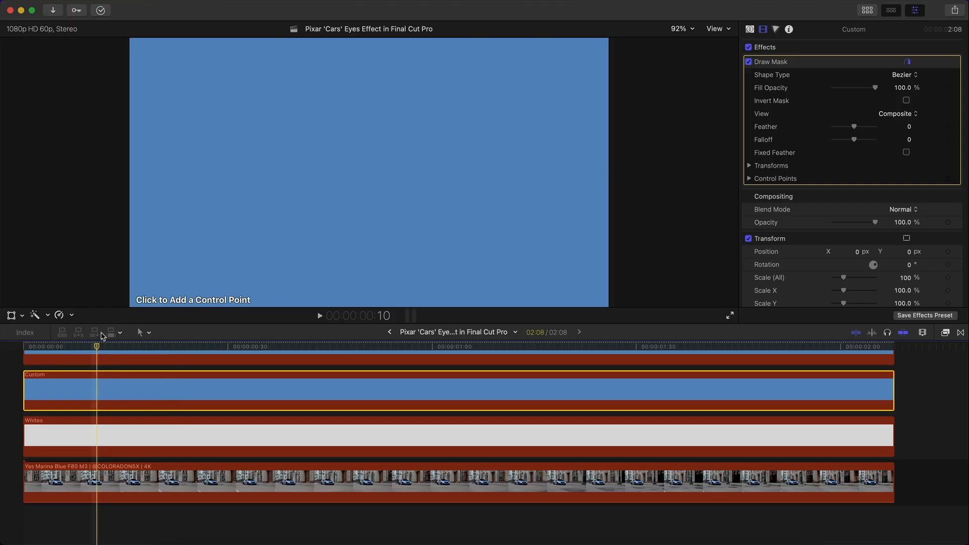
- With the viewer at 50%, draw a closed mask around the lower part of the frame on the lower Custom clip
{"action": "left_click", "coordinate": [684, 32]}
{"action": "left_click", "coordinate": [690, 81]}
{"action": "left_click", "coordinate": [207, 191]}
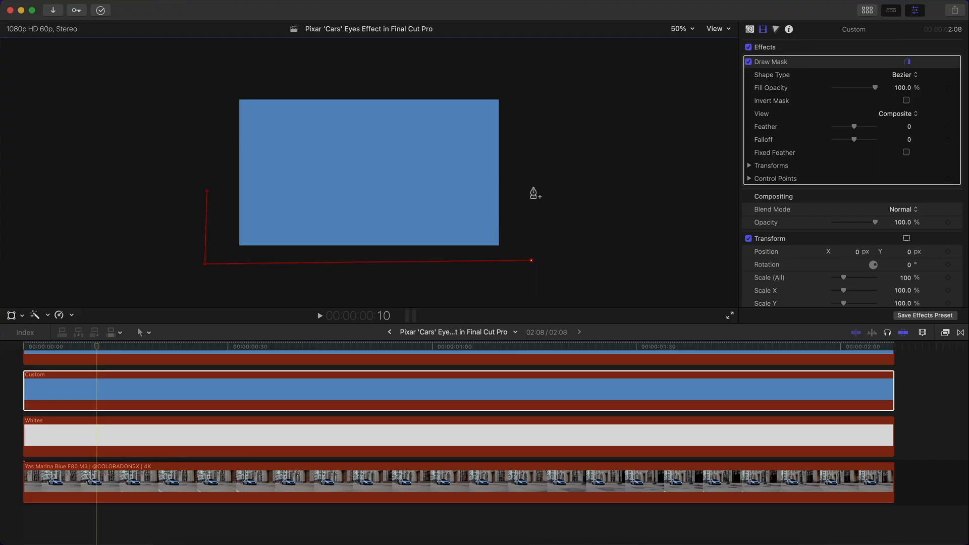
{"action": "left_click", "coordinate": [207, 191]}
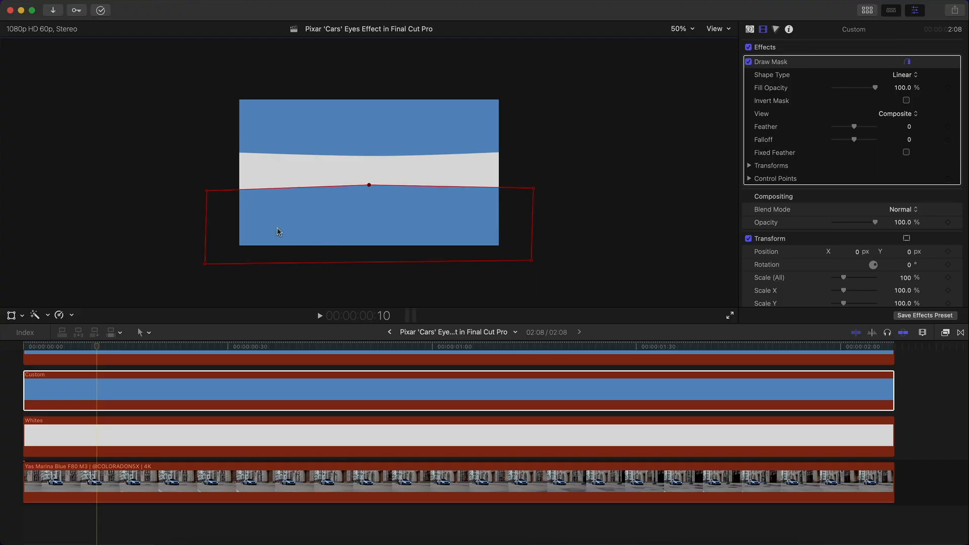
- Set the centre point on the lower mask's upper edge to Smooth and adjust its curve
{"action": "right_click", "coordinate": [374, 186]}
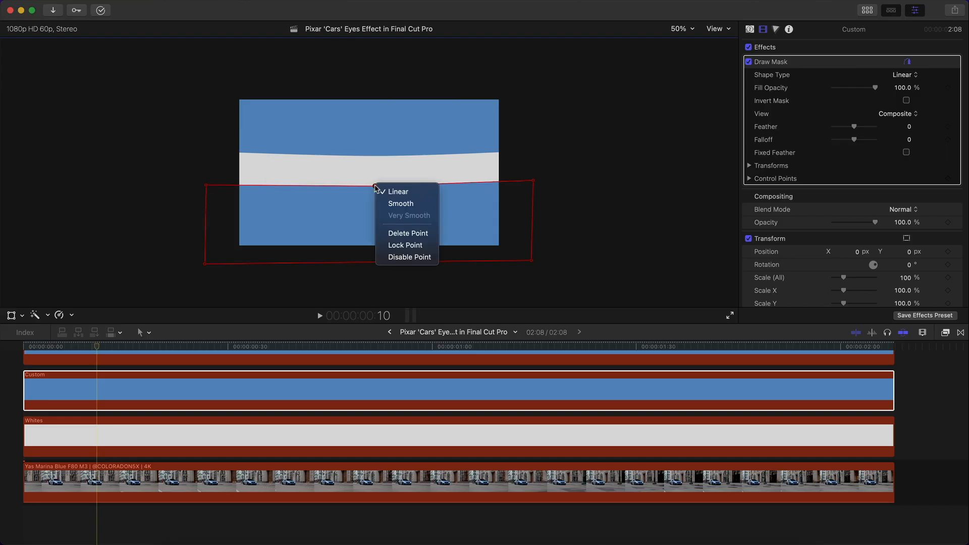
{"action": "left_click", "coordinate": [401, 204]}
{"action": "left_click_drag", "start_coordinate": [374, 187], "coordinate": [373, 187]}
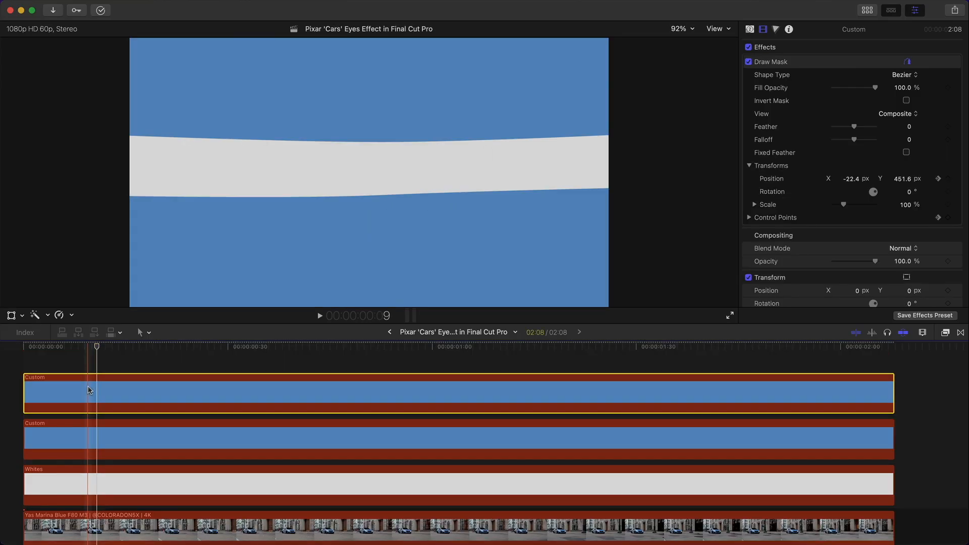
- Show the upper Custom clip's video animation and place the playhead on its first Draw Mask keyframe at frame 16
{"action": "right_click", "coordinate": [89, 390]}
{"action": "left_click", "coordinate": [128, 452]}
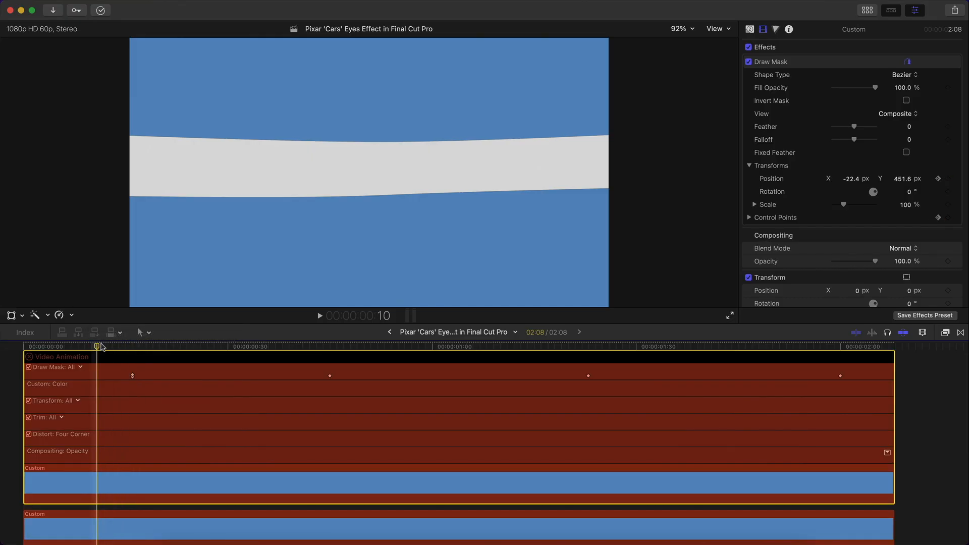
{"action": "left_click_drag", "start_coordinate": [101, 348], "coordinate": [131, 351]}
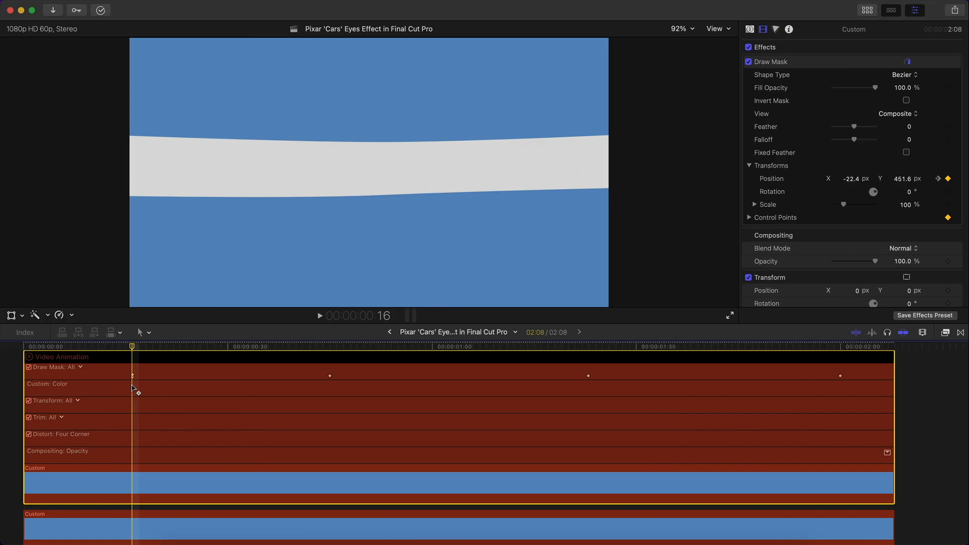
- Toggle the lower Custom clip off and on to check it, and show its video animation
{"action": "scroll", "coordinate": [139, 383], "scroll_direction": "down", "scroll_amount": 2}
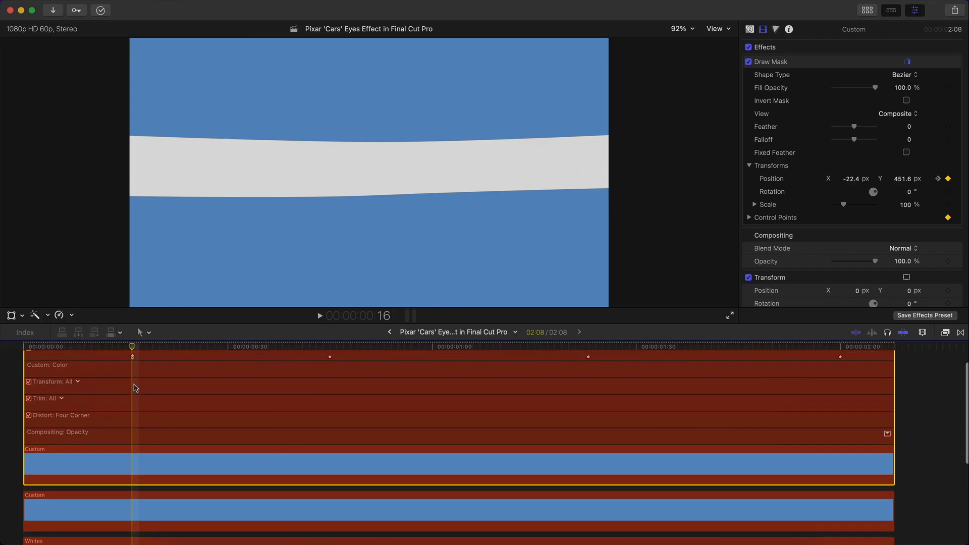
{"action": "scroll", "coordinate": [133, 434], "scroll_direction": "down", "scroll_amount": 5}
{"action": "left_click", "coordinate": [127, 426]}
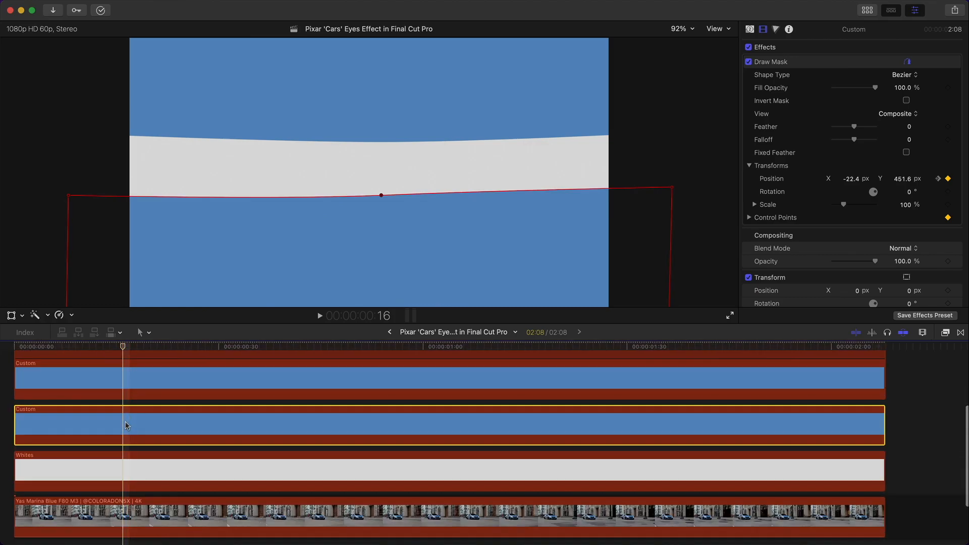
{"action": "key", "text": "v"}
{"action": "key", "text": "v"}
{"action": "key", "text": "v"}
{"action": "key", "text": "v"}
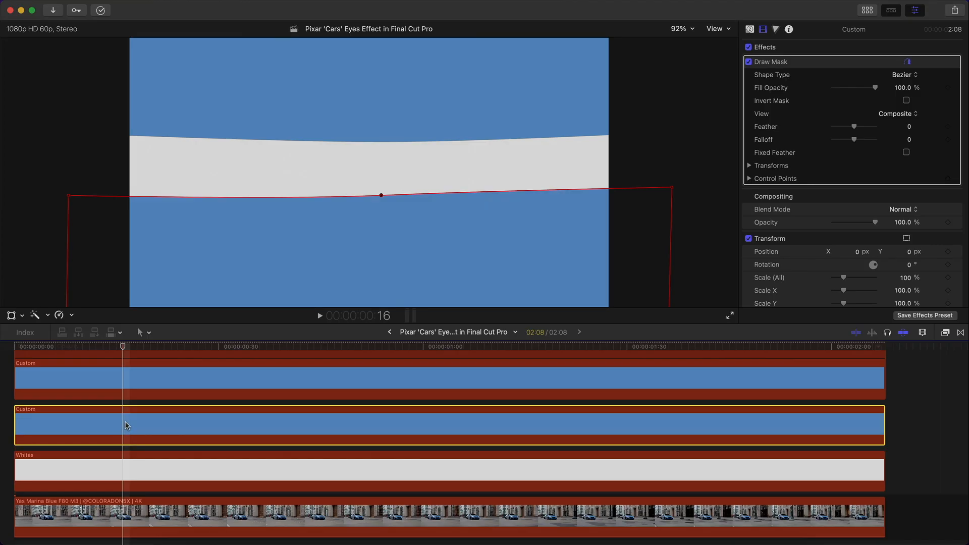
{"action": "right_click", "coordinate": [126, 425]}
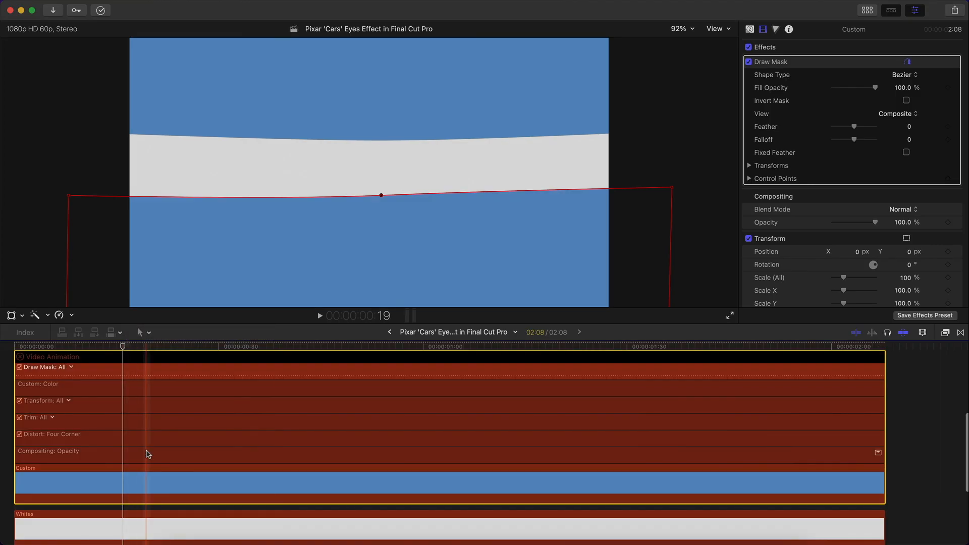
{"action": "scroll", "coordinate": [143, 430], "scroll_direction": "down", "scroll_amount": 3}
{"action": "scroll", "coordinate": [142, 427], "scroll_direction": "up", "scroll_amount": 3}
{"action": "scroll", "coordinate": [142, 431], "scroll_direction": "up", "scroll_amount": 2}
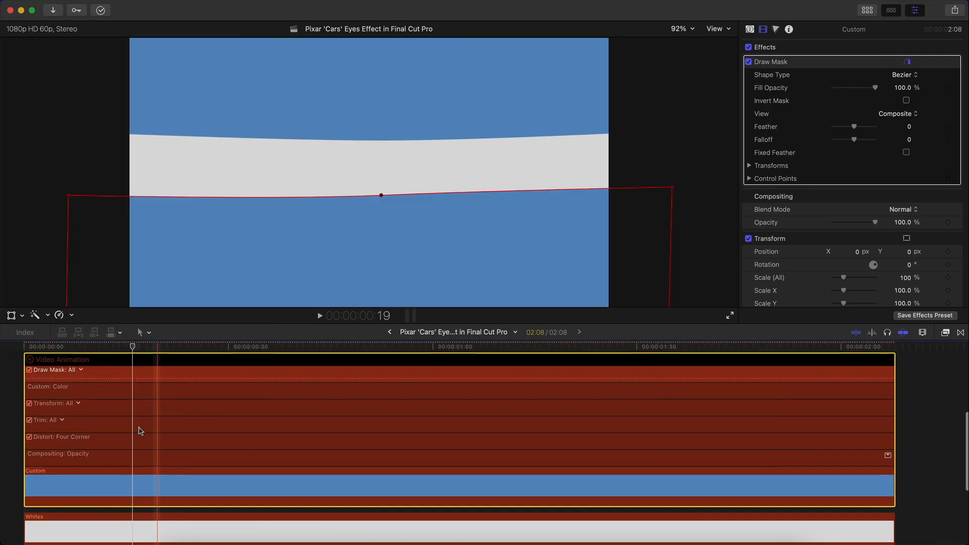
- Add Draw Mask keyframes for Control Points and Position to the lower Custom clip at frame 16
{"action": "left_click", "coordinate": [781, 188]}
{"action": "left_click", "coordinate": [943, 179]}
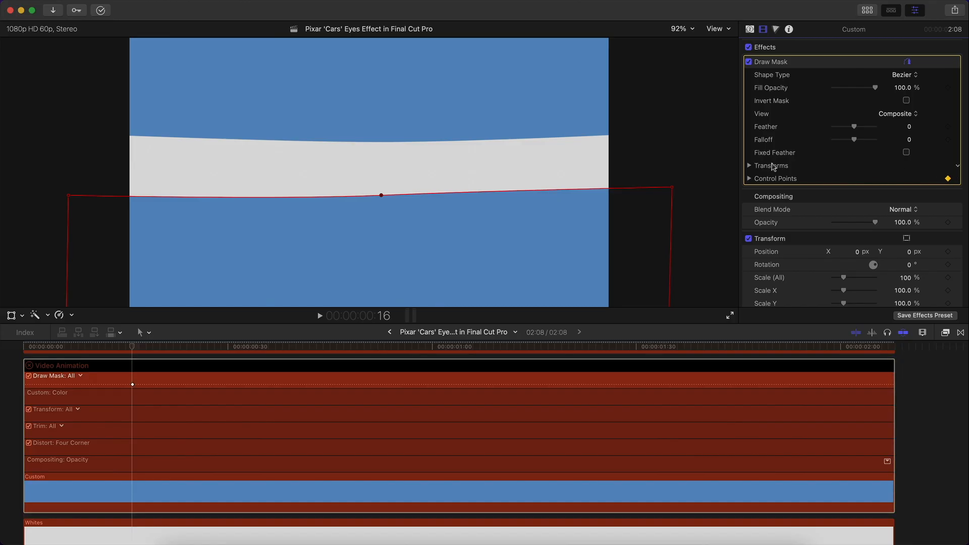
{"action": "left_click", "coordinate": [749, 167]}
{"action": "scroll", "coordinate": [942, 143], "scroll_direction": "down", "scroll_amount": 2}
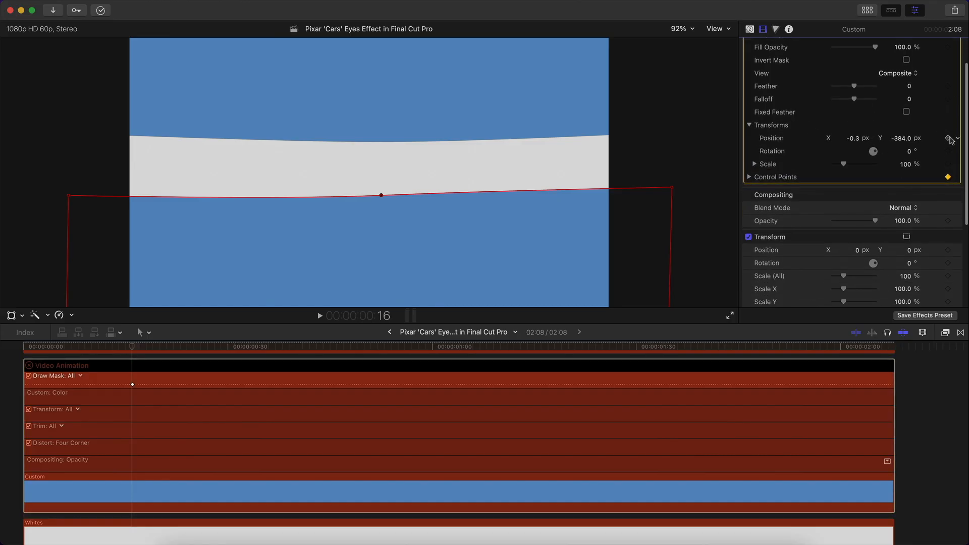
- Raise the lower eyelid mask to about Y -138 px at frame 16 and extend its lower edge below the frame
{"action": "left_click_drag", "start_coordinate": [381, 222], "coordinate": [460, 172]}
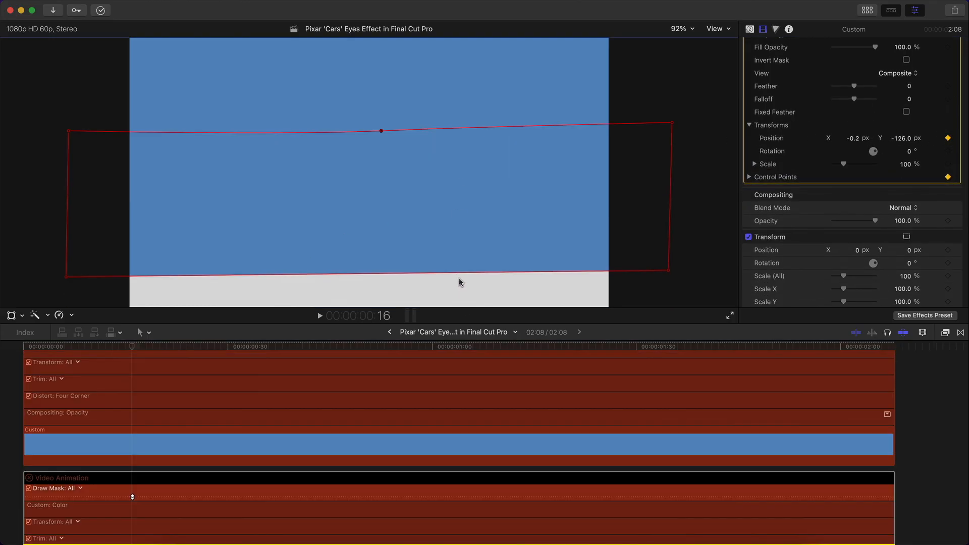
{"action": "left_click_drag", "start_coordinate": [459, 274], "coordinate": [463, 316]}
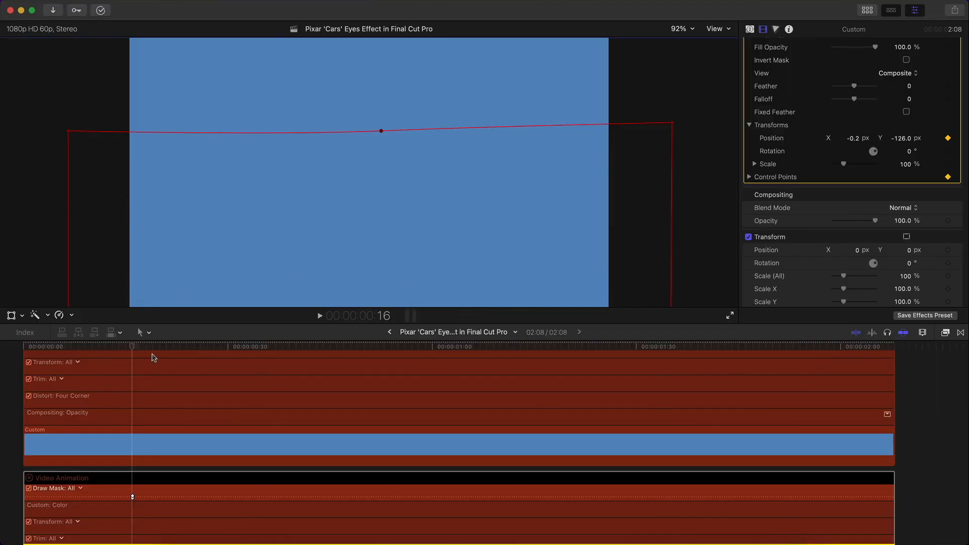
{"action": "mouse_move", "coordinate": [439, 156]}
{"action": "left_mouse_down"}
{"action": "mouse_move", "coordinate": [443, 180]}
{"action": "mouse_move", "coordinate": [440, 159]}
{"action": "left_mouse_up"}
- At frame 45, move the lower Custom clip's mask down to open the eyelid
{"action": "left_click_drag", "start_coordinate": [154, 347], "coordinate": [328, 348]}
{"action": "scroll", "coordinate": [332, 377], "scroll_direction": "down", "scroll_amount": 5}
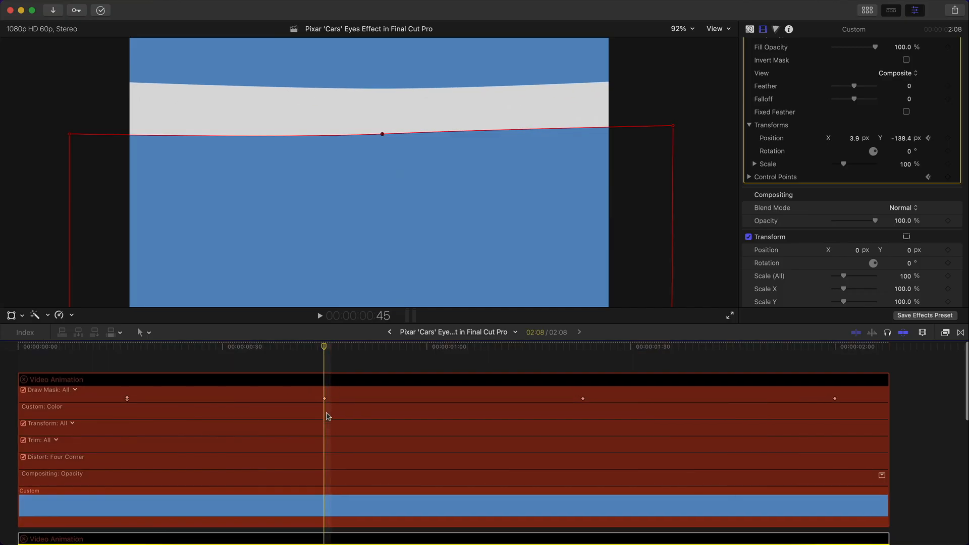
{"action": "left_click", "coordinate": [333, 445]}
{"action": "left_click_drag", "start_coordinate": [533, 158], "coordinate": [530, 279]}
- At 1:23, raise the lower eyelid mask to a position of about X -22 px, Y -491 px
{"action": "left_click", "coordinate": [424, 352]}
{"action": "left_click_drag", "start_coordinate": [427, 356], "coordinate": [587, 346]}
{"action": "left_click_drag", "start_coordinate": [550, 291], "coordinate": [548, 255]}
- At 2:00, raise the lower eyelid mask slightly to set its last position keyframe
{"action": "scroll", "coordinate": [586, 374], "scroll_direction": "right", "scroll_amount": 4}
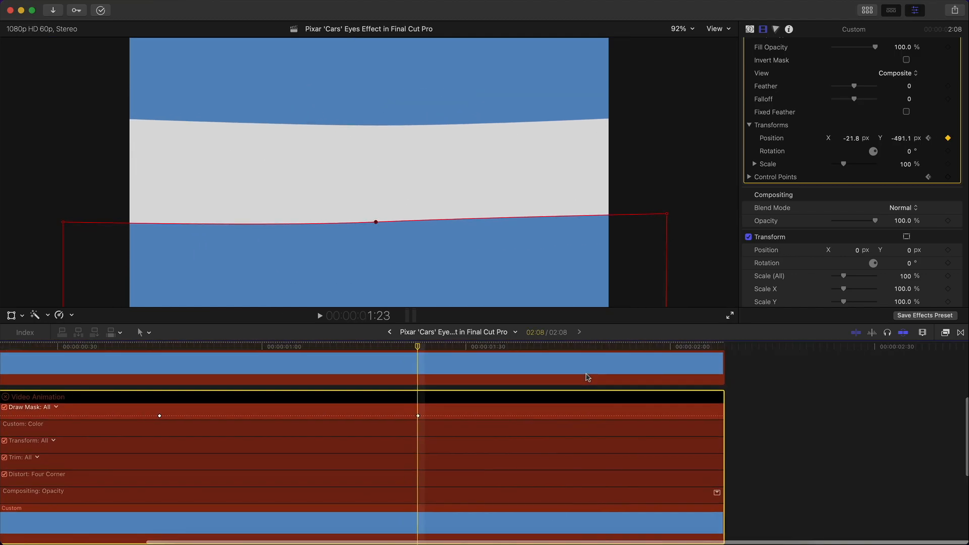
{"action": "left_click_drag", "start_coordinate": [417, 347], "coordinate": [683, 350]}
{"action": "left_click_drag", "start_coordinate": [589, 248], "coordinate": [589, 232]}
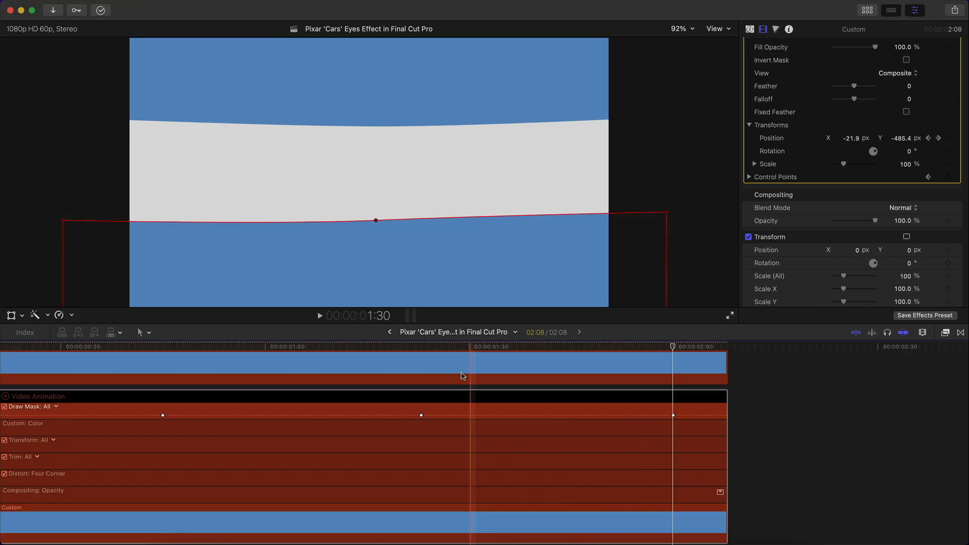
- Play back the eyelid motion, then hide both Custom clips' video animations and place the playhead at about 1:27
{"action": "scroll", "coordinate": [152, 384], "scroll_direction": "left", "scroll_amount": 5}
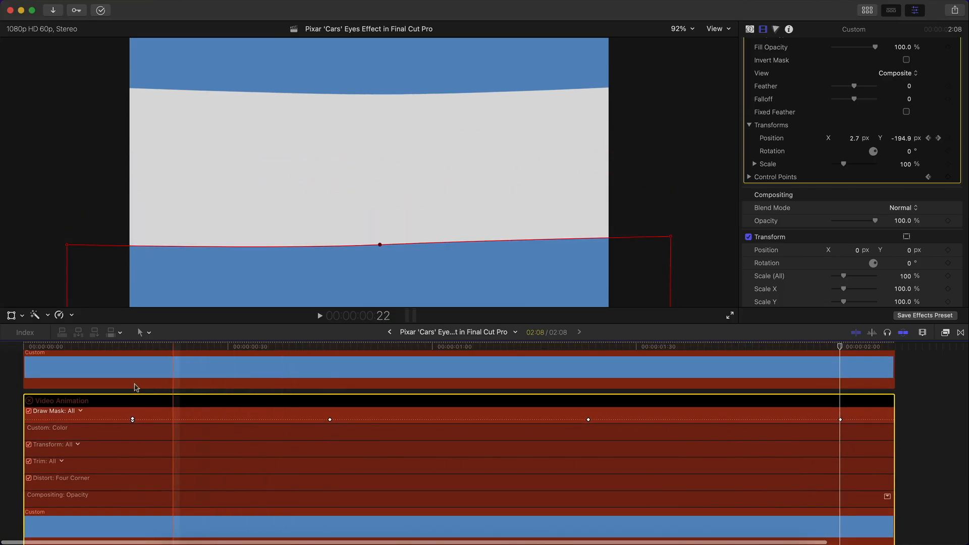
{"action": "key", "text": "space"}
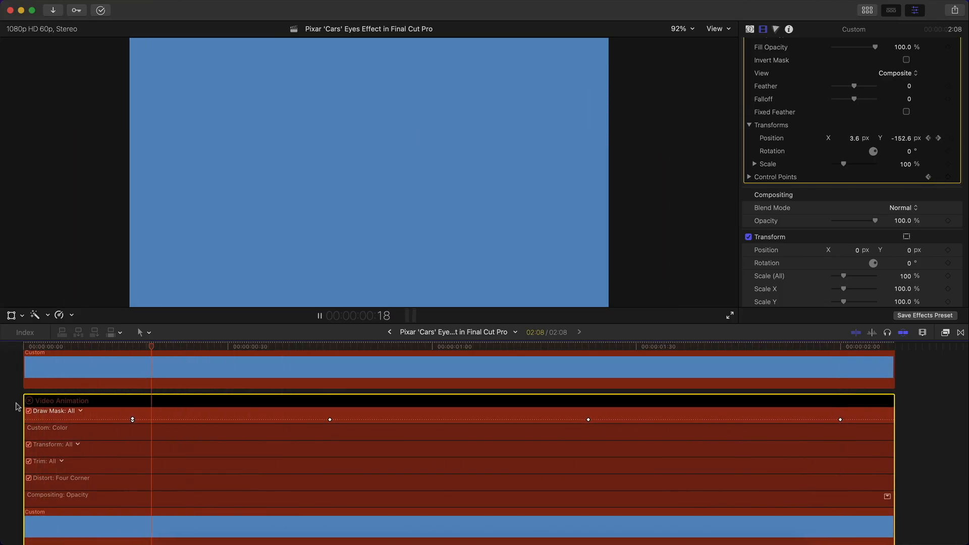
{"action": "left_click", "coordinate": [29, 400]}
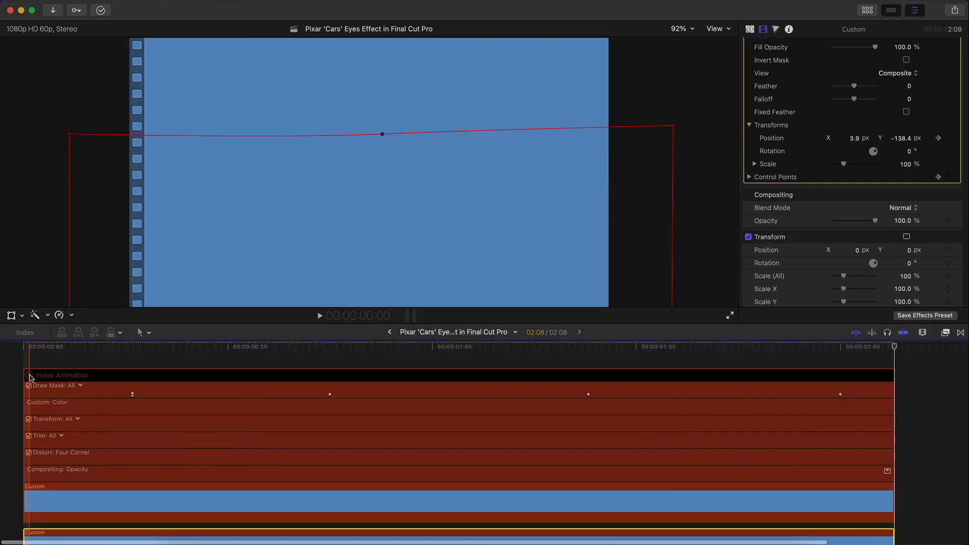
{"action": "left_click", "coordinate": [29, 375]}
{"action": "scroll", "coordinate": [79, 395], "scroll_direction": "down", "scroll_amount": 2}
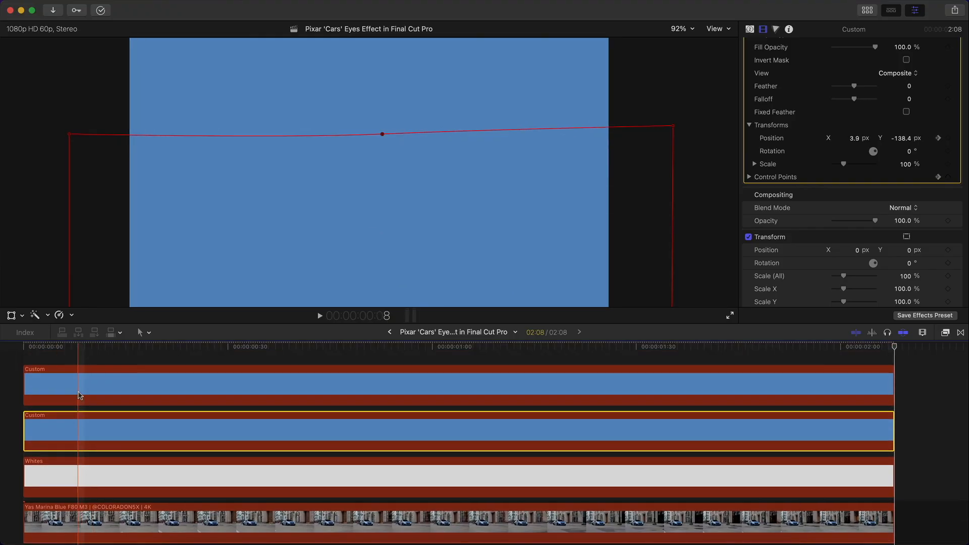
{"action": "left_click", "coordinate": [615, 346]}
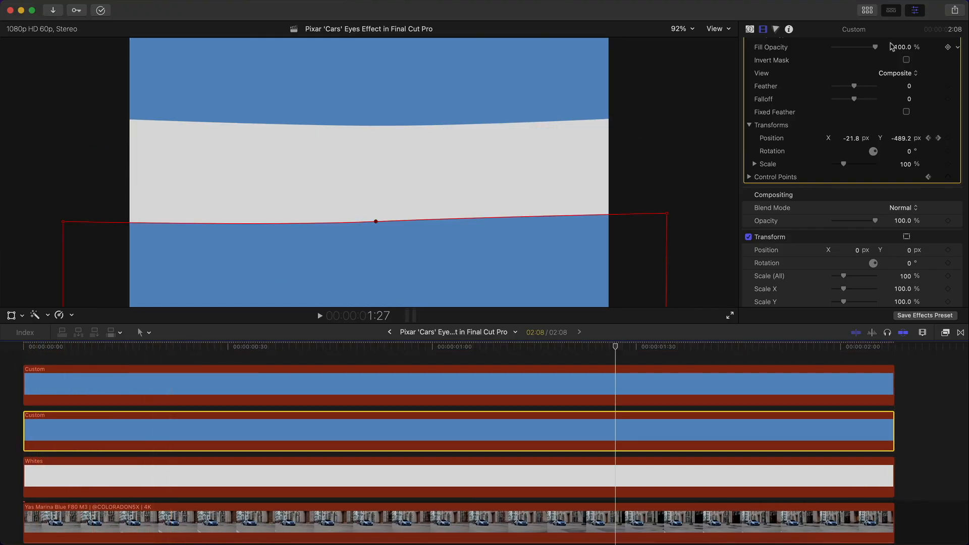
- Add the eyes image from the media library to the start of the timeline, between the Whites solid and the lower Custom clip
{"action": "left_click", "coordinate": [866, 10]}
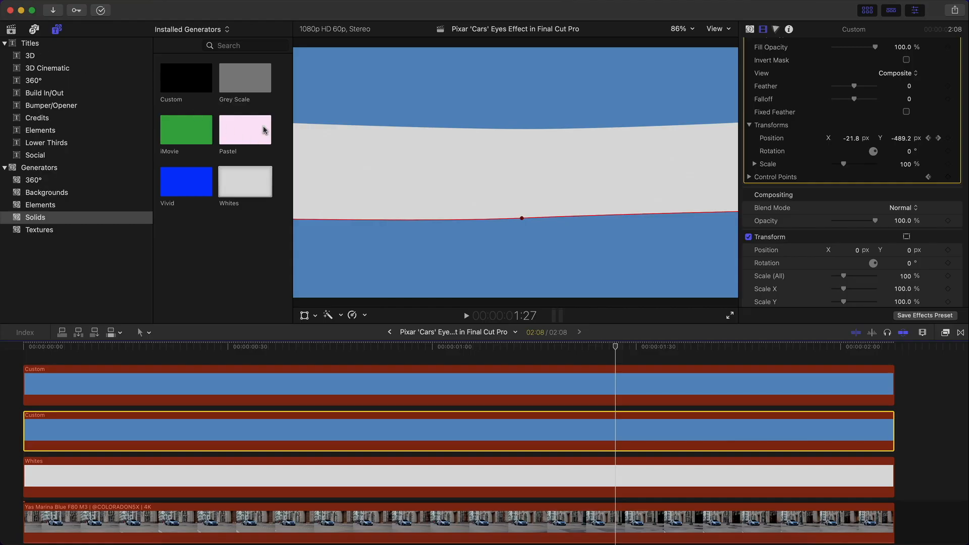
{"action": "key", "text": "super+1"}
{"action": "scroll", "coordinate": [237, 215], "scroll_direction": "down", "scroll_amount": 5}
{"action": "left_click", "coordinate": [221, 159]}
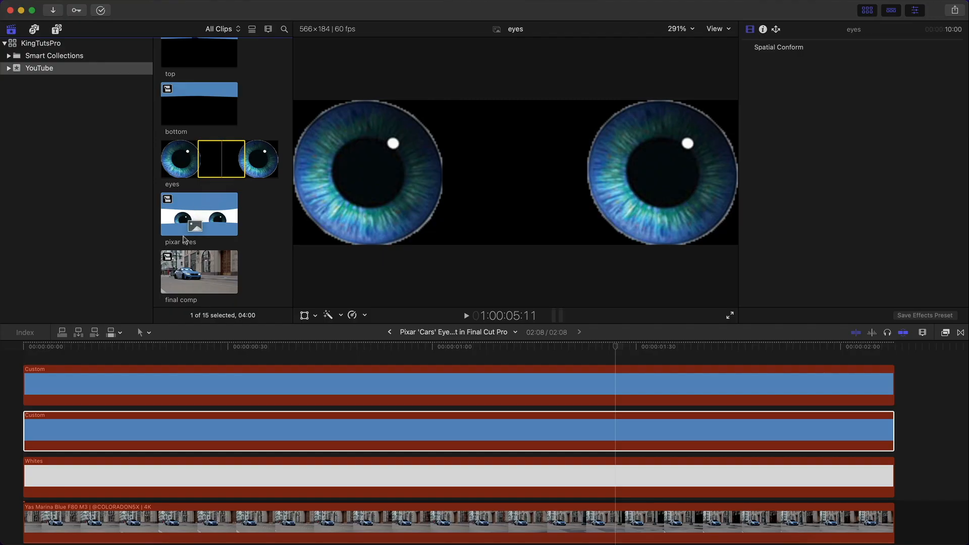
{"action": "left_click_drag", "start_coordinate": [222, 160], "coordinate": [73, 444]}
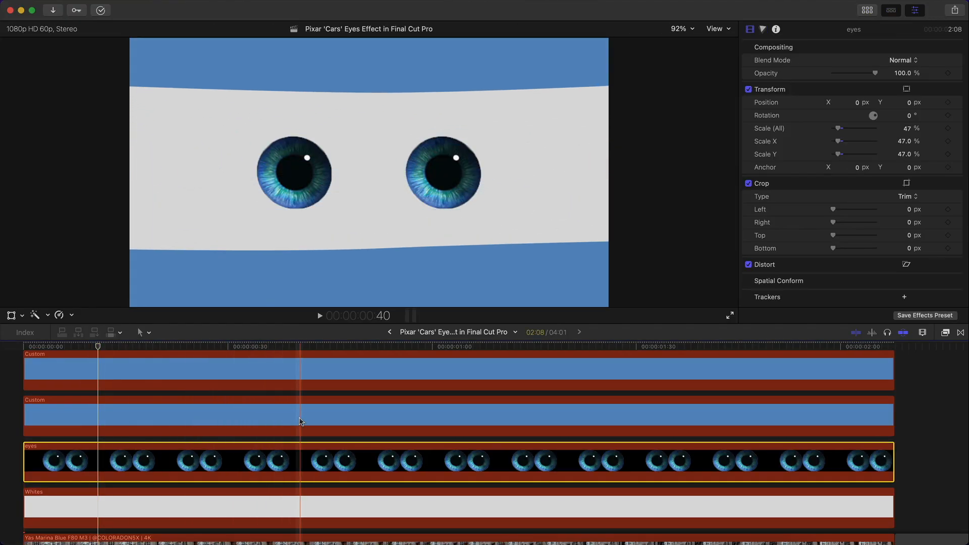
- Scale the eyes clip to 55% and set a transform keyframe at the start of the timeline
{"action": "left_click", "coordinate": [290, 346]}
{"action": "left_click_drag", "start_coordinate": [912, 127], "coordinate": [914, 119]}
{"action": "left_click_drag", "start_coordinate": [156, 347], "coordinate": [57, 379]}
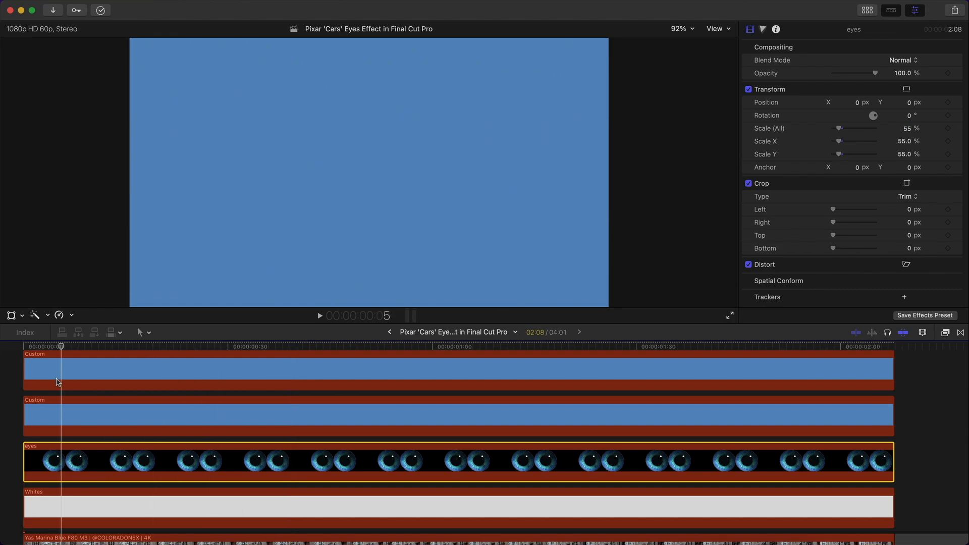
{"action": "left_click", "coordinate": [10, 314]}
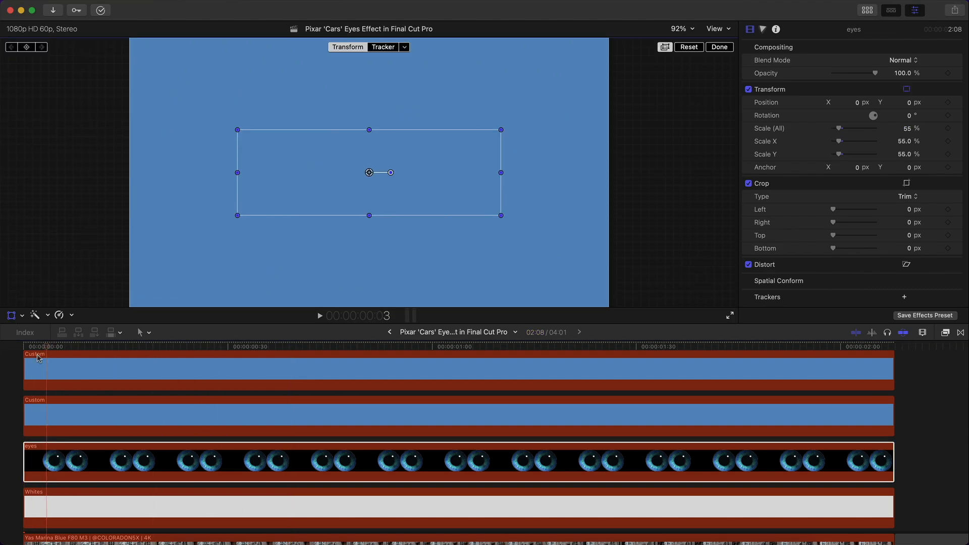
{"action": "left_click", "coordinate": [19, 344]}
{"action": "left_click", "coordinate": [46, 83]}
- Keyframe the eyes to look left at about frame 34, and right at 1:04 to about X 195 px, Y -19 px
{"action": "left_click_drag", "start_coordinate": [35, 347], "coordinate": [258, 358]}
{"action": "left_click_drag", "start_coordinate": [447, 199], "coordinate": [426, 190]}
{"action": "left_click_drag", "start_coordinate": [309, 343], "coordinate": [464, 354]}
{"action": "left_click_drag", "start_coordinate": [422, 163], "coordinate": [495, 174]}
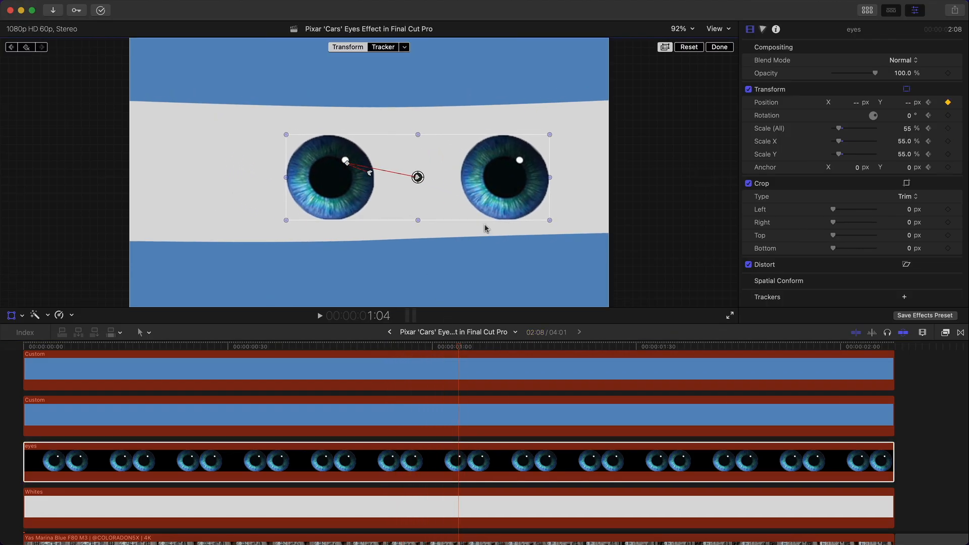
- Keyframe the eyes down and back toward the centre at about 1:25, and raise them at about 1:52
{"action": "left_click_drag", "start_coordinate": [593, 347], "coordinate": [605, 347]}
{"action": "left_click_drag", "start_coordinate": [512, 183], "coordinate": [480, 201]}
{"action": "left_click", "coordinate": [767, 348]}
{"action": "left_click_drag", "start_coordinate": [768, 353], "coordinate": [785, 353]}
{"action": "left_click_drag", "start_coordinate": [452, 196], "coordinate": [454, 167]}
- Play back the eye movement from the start to check its timing
{"action": "left_click_drag", "start_coordinate": [477, 348], "coordinate": [2, 378]}
{"action": "key", "text": "space"}
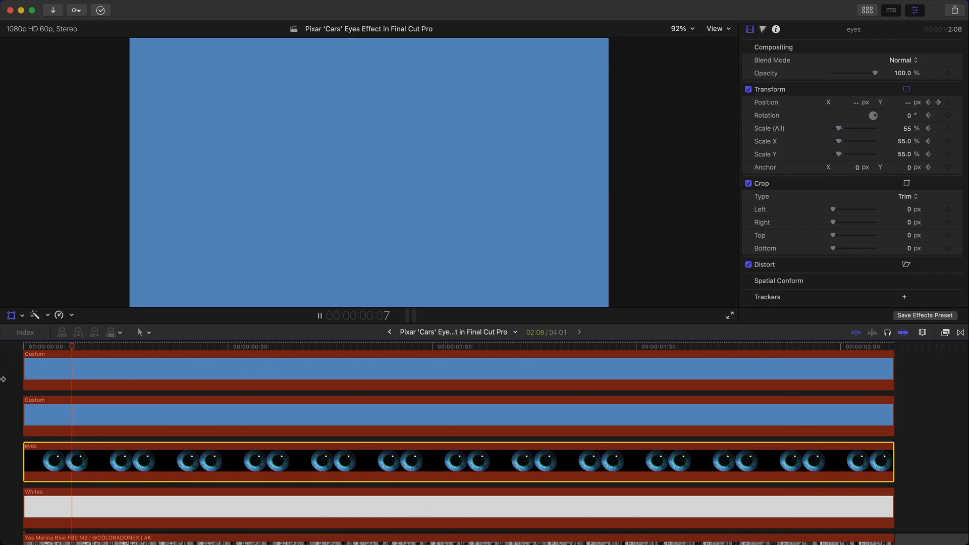
{"action": "key", "text": "space"}
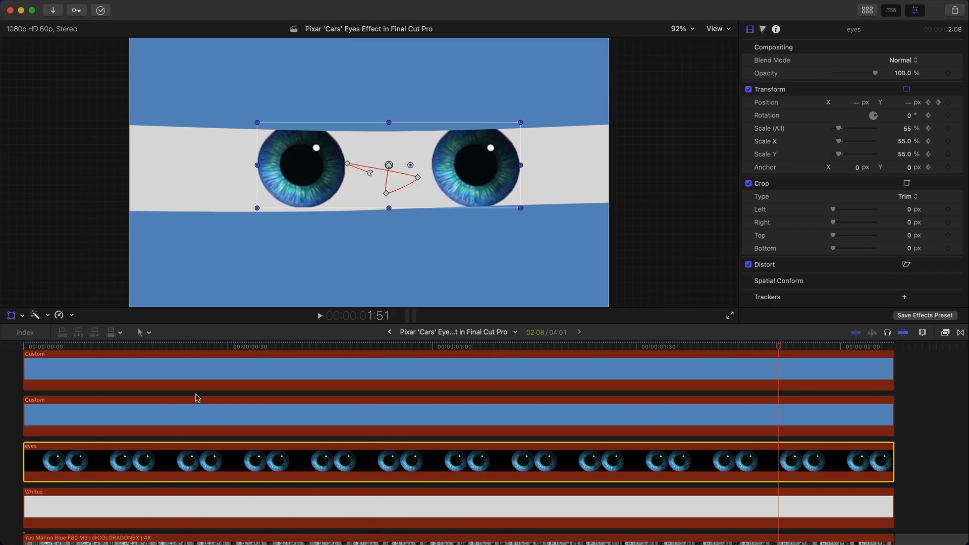
- Show the eyes clip's video animation, shift its inner transform keyframes earlier to about frames 19, 51 and 1:21, and preview
{"action": "right_click", "coordinate": [376, 467]}
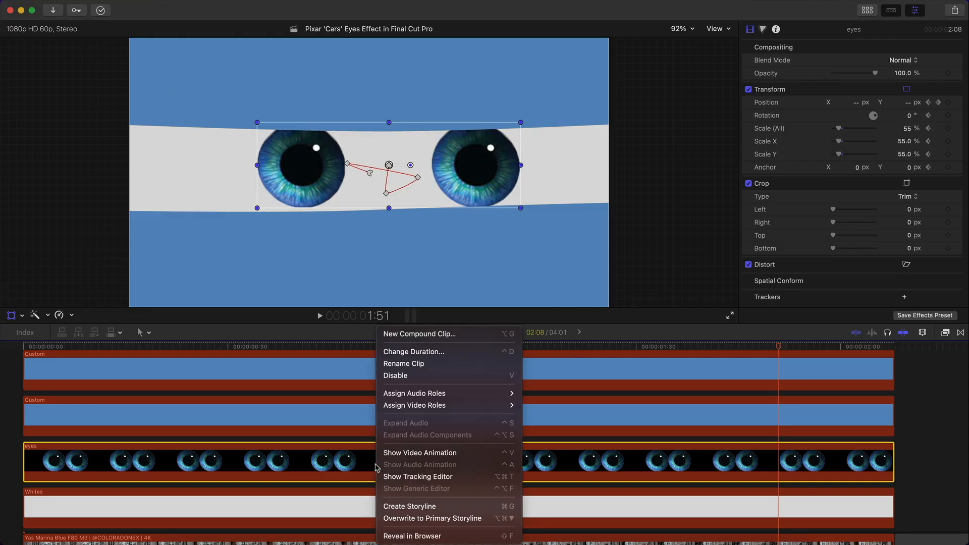
{"action": "left_click", "coordinate": [401, 452]}
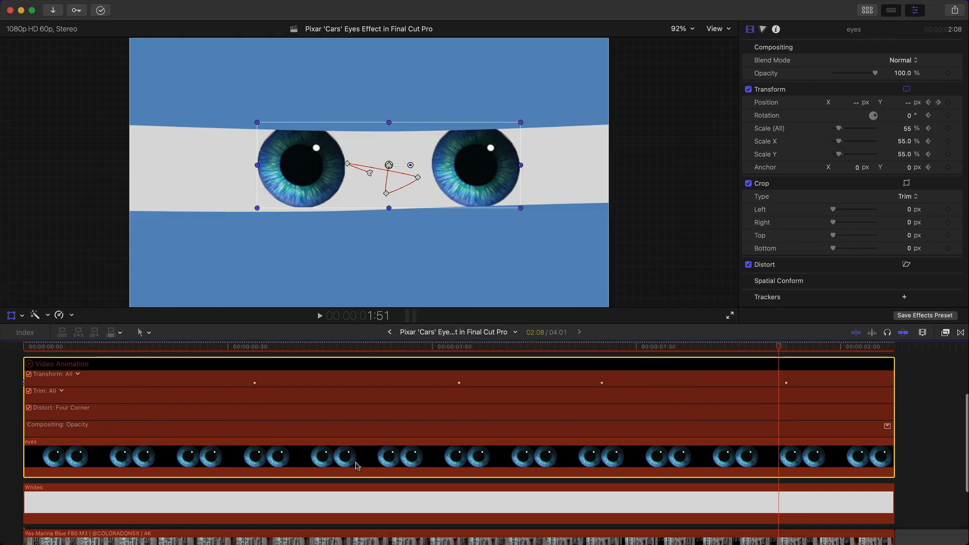
{"action": "left_click", "coordinate": [238, 350]}
{"action": "left_click", "coordinate": [716, 48]}
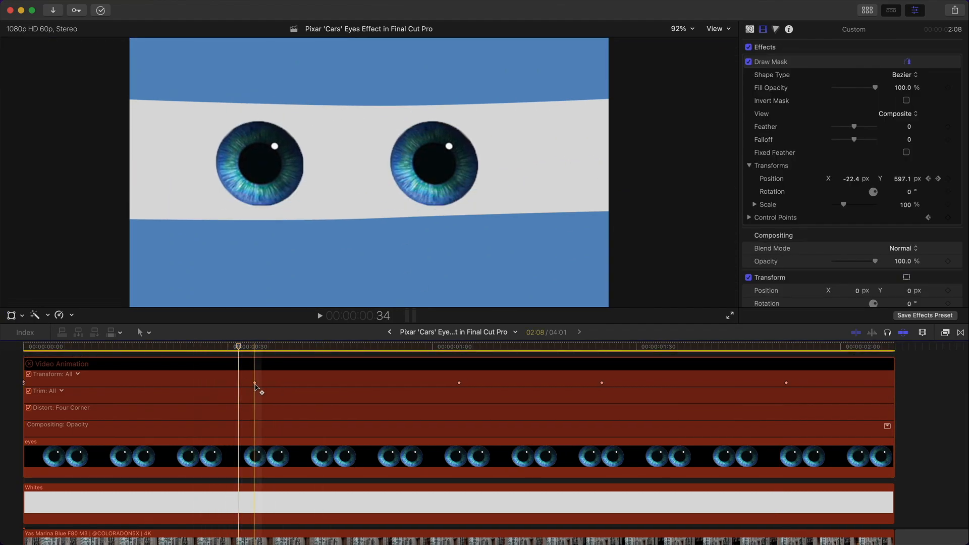
{"action": "left_click_drag", "start_coordinate": [254, 383], "coordinate": [180, 383]}
{"action": "left_click_drag", "start_coordinate": [456, 382], "coordinate": [384, 382]}
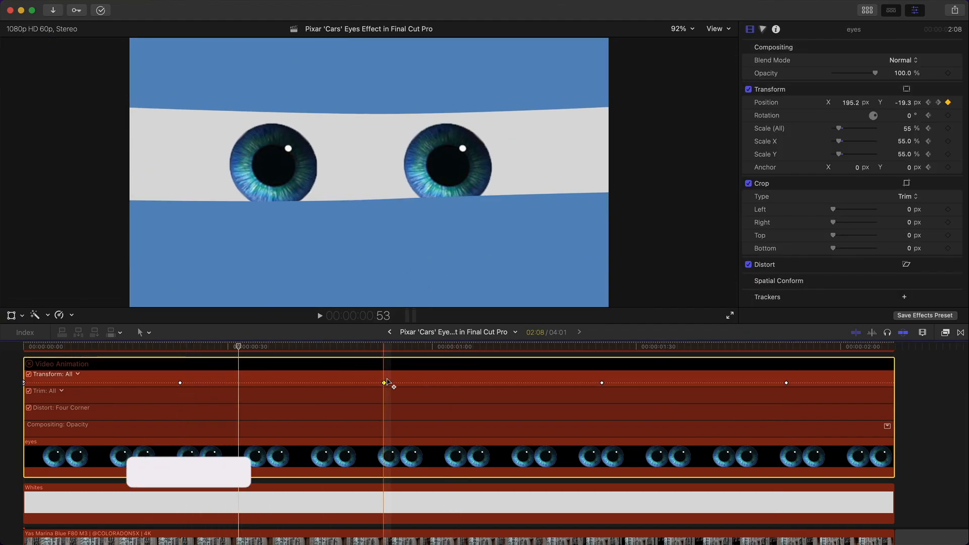
{"action": "key", "text": "space"}
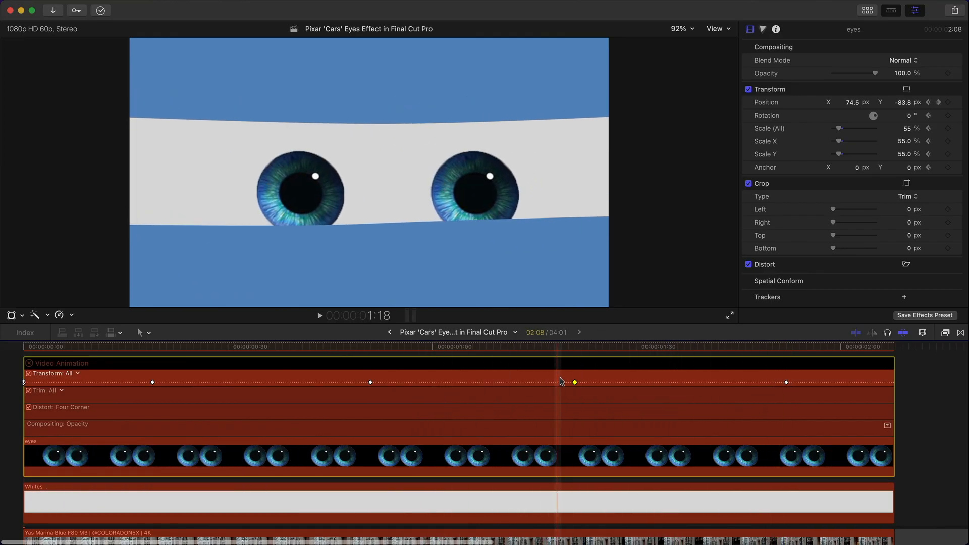
- Try moving the eyes clip's 1:21 transform keyframe to about frame 57, preview the motion, and undo the move
{"action": "left_click_drag", "start_coordinate": [575, 382], "coordinate": [411, 382]}
{"action": "key", "text": "space"}
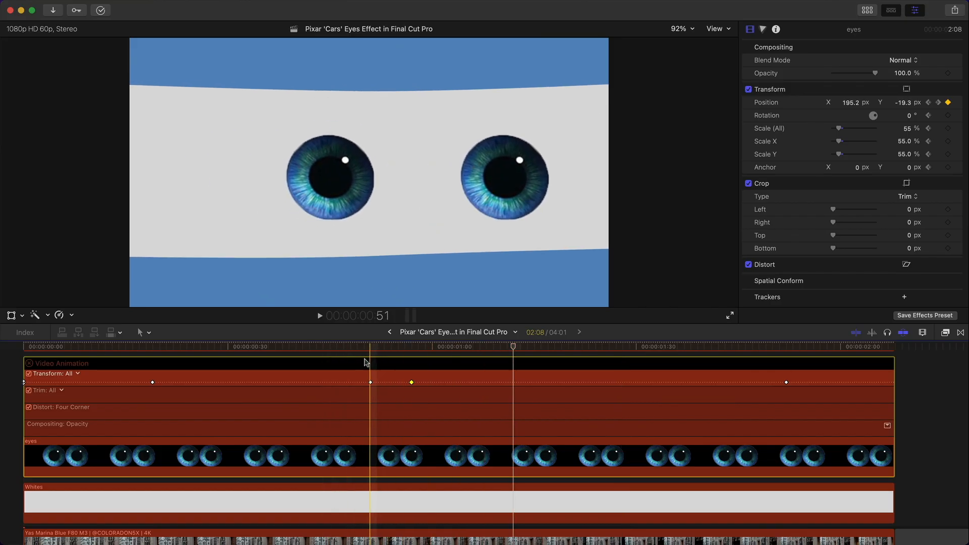
{"action": "key", "text": "space"}
{"action": "key", "text": "super+z"}
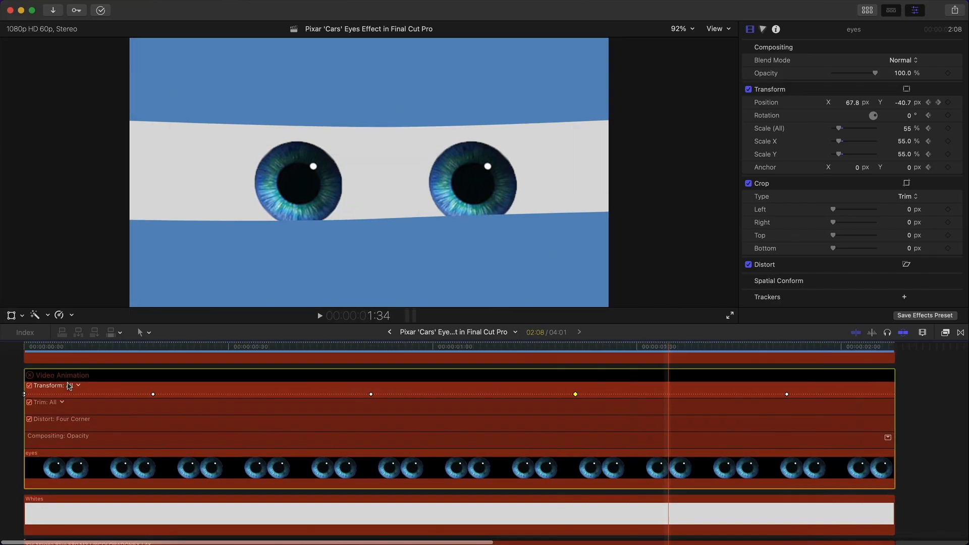
- Hide the eyes clip's video animation and combine both Custom clips, eyes and Whites into a compound clip named pixar
{"action": "left_click", "coordinate": [175, 397]}
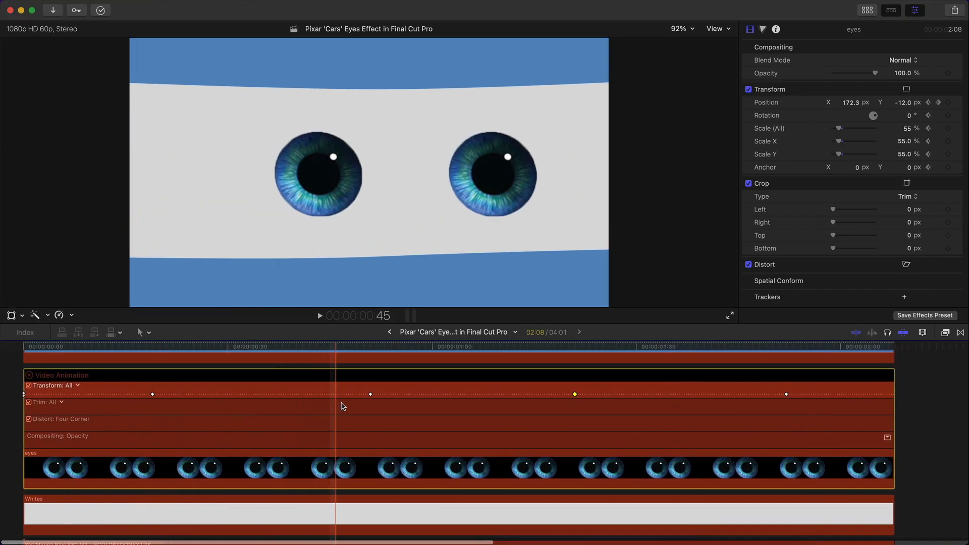
{"action": "left_click", "coordinate": [28, 374]}
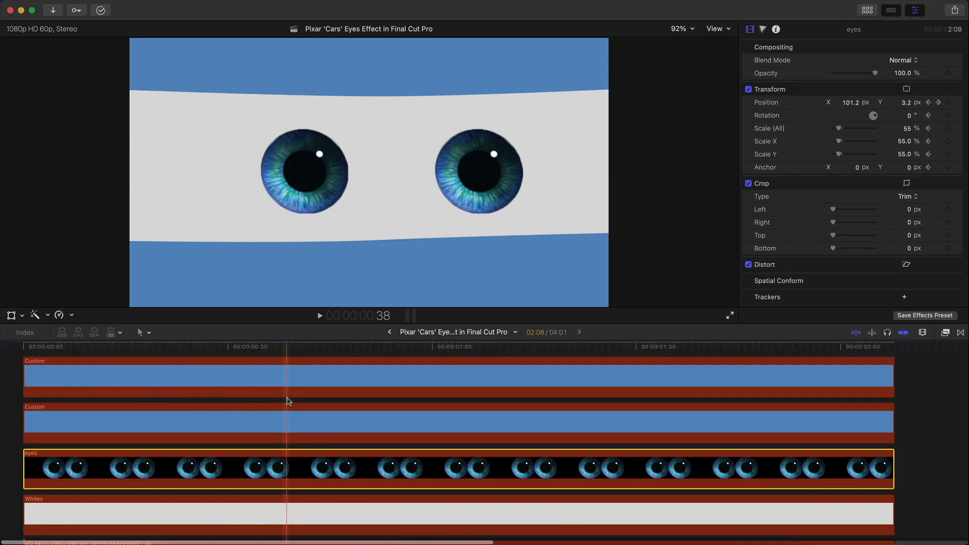
{"action": "scroll", "coordinate": [286, 401], "scroll_direction": "down", "scroll_amount": 3}
{"action": "scroll", "coordinate": [286, 400], "scroll_direction": "up", "scroll_amount": 3}
{"action": "left_click_drag", "start_coordinate": [281, 356], "coordinate": [263, 542]}
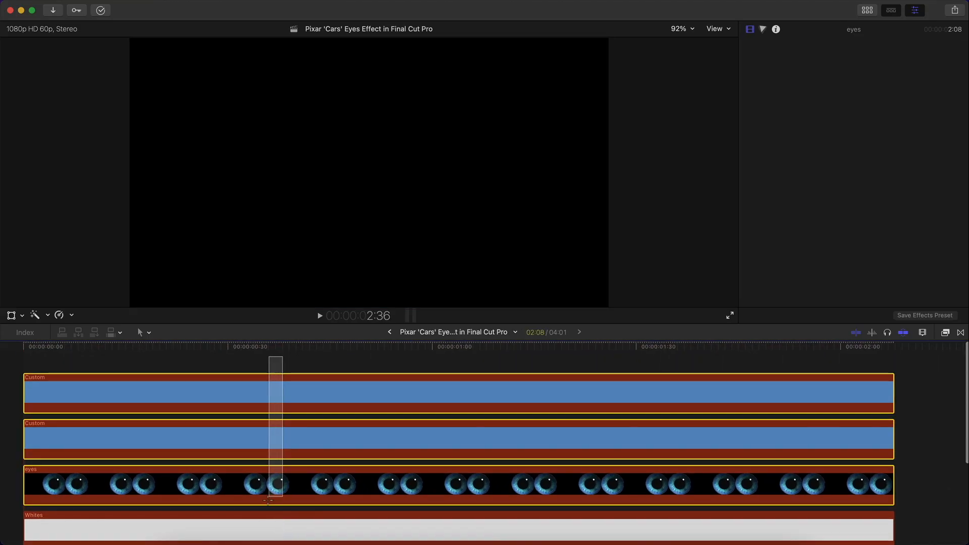
{"action": "scroll", "coordinate": [261, 460], "scroll_direction": "down", "scroll_amount": 3}
{"action": "key", "text": "alt+g"}
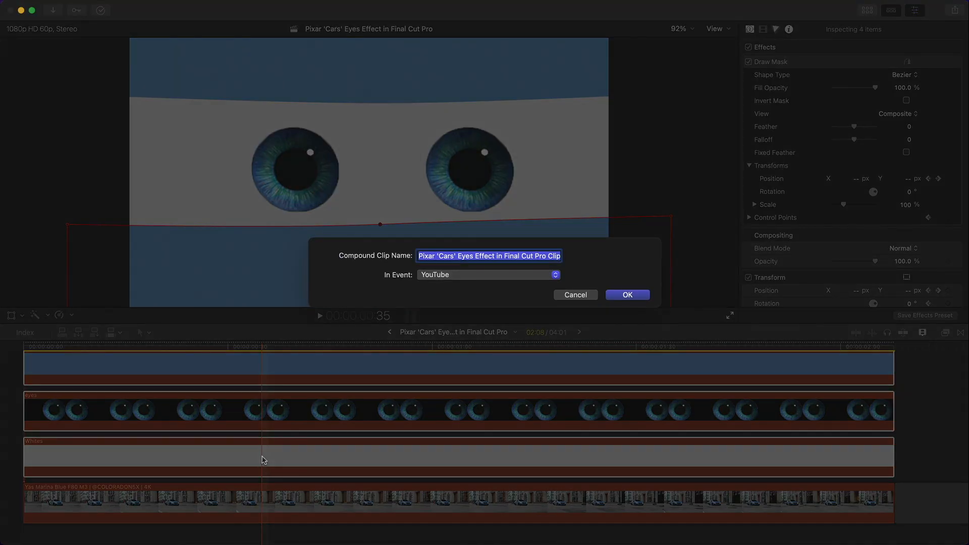
{"action": "key", "text": "Return"}
- Play back the pixar compound clip from the start and return to the beginning
{"action": "key", "text": "Home"}
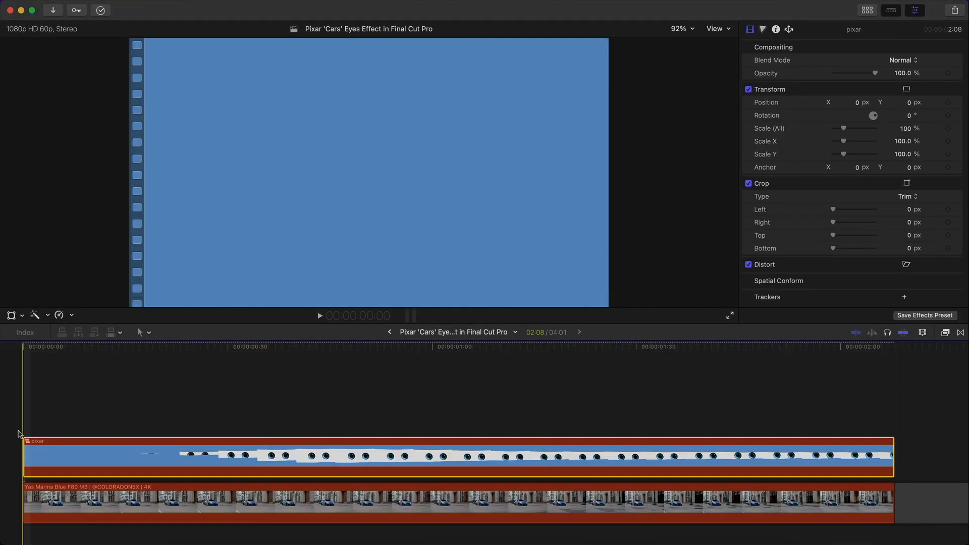
{"action": "key", "text": "space"}
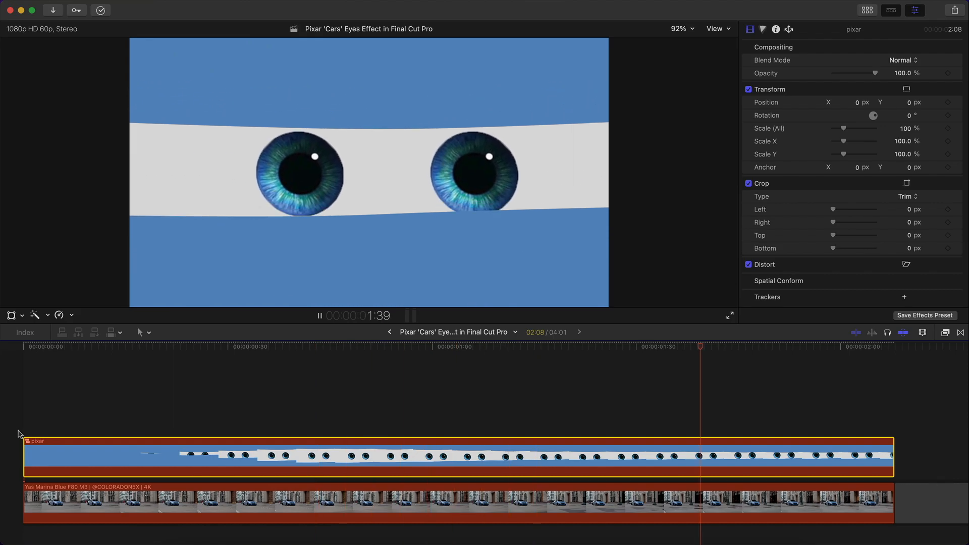
{"action": "key", "text": "space"}
{"action": "key", "text": "Home"}
- Lower the pixar clip's opacity to about 41% and scale it down to about 15.8%
{"action": "left_click", "coordinate": [12, 315]}
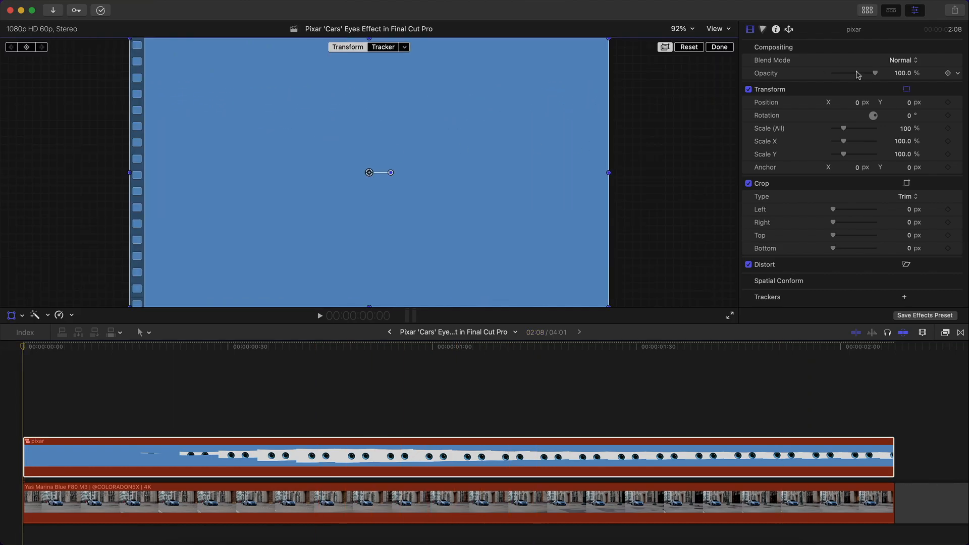
{"action": "left_click_drag", "start_coordinate": [857, 75], "coordinate": [850, 74]}
{"action": "left_click_drag", "start_coordinate": [608, 39], "coordinate": [389, 151]}
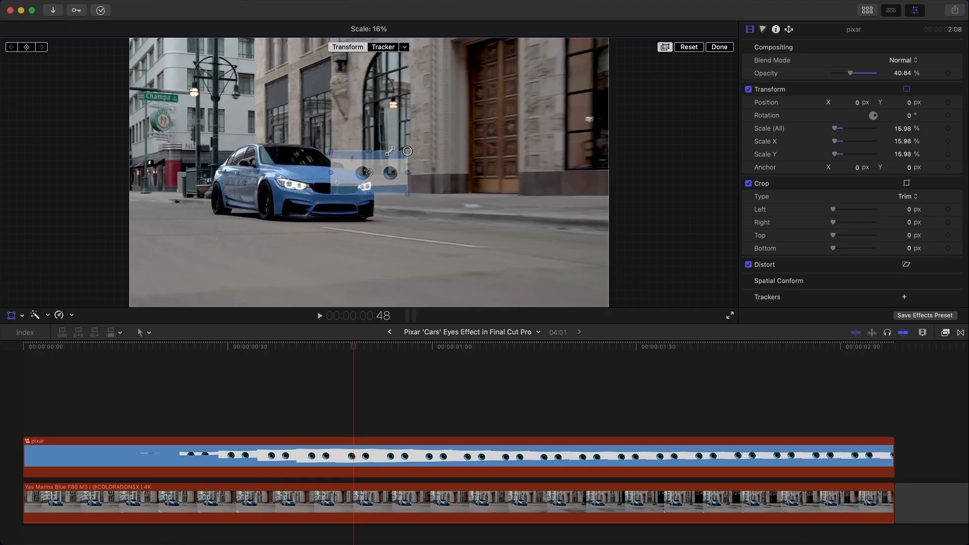
- At frame 25, position the pixar clip over the car's windshield at about X -261 px, Y 18 px
{"action": "left_click", "coordinate": [682, 28]}
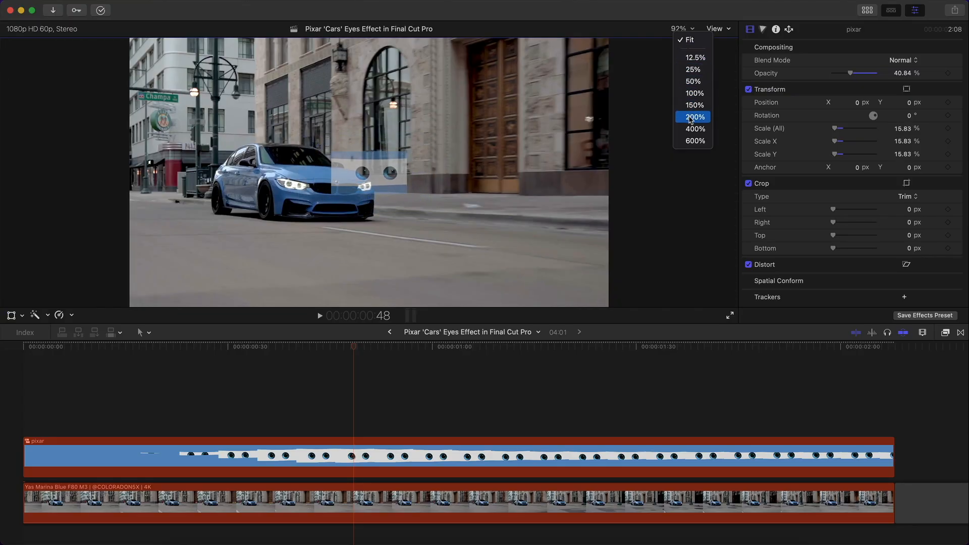
{"action": "left_click", "coordinate": [695, 117]}
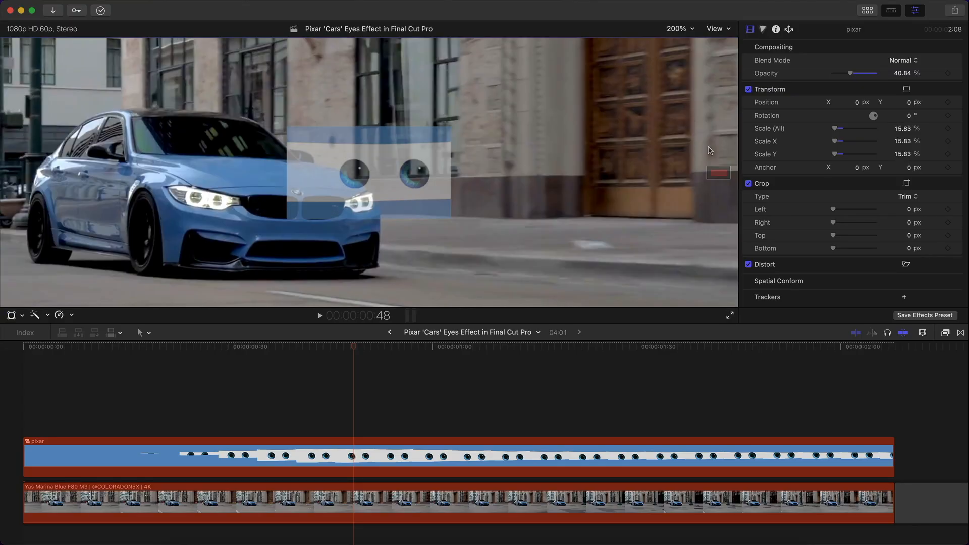
{"action": "left_click", "coordinate": [676, 29]}
{"action": "left_click", "coordinate": [688, 129]}
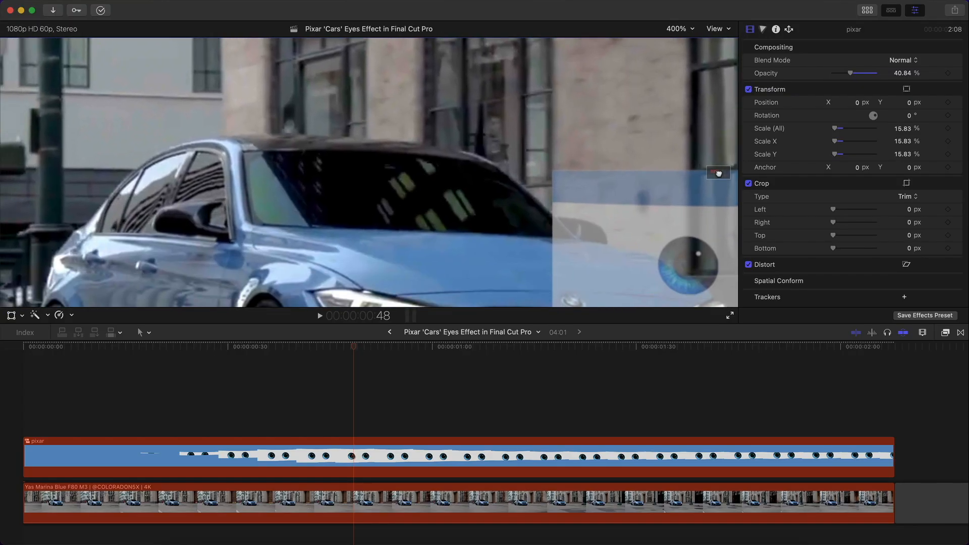
{"action": "left_click", "coordinate": [289, 457]}
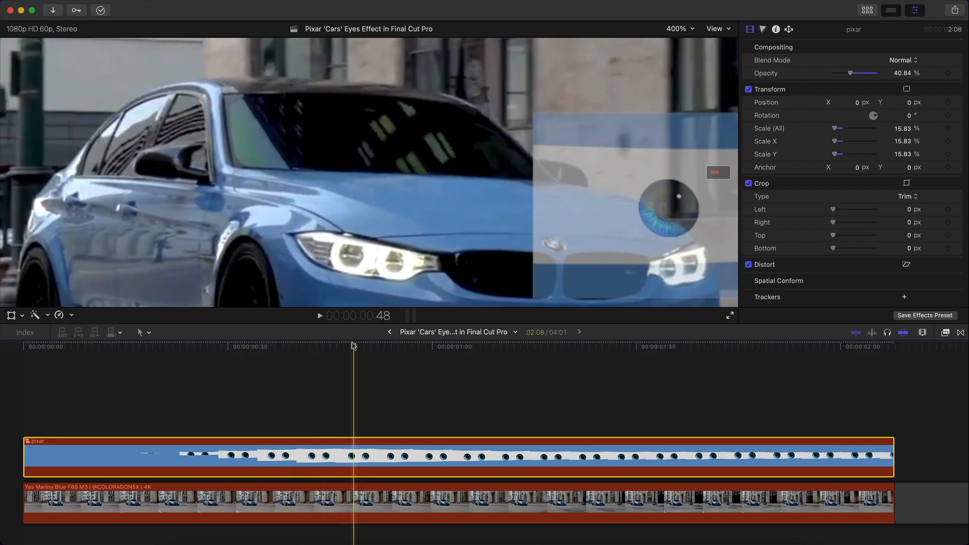
{"action": "left_click", "coordinate": [10, 316]}
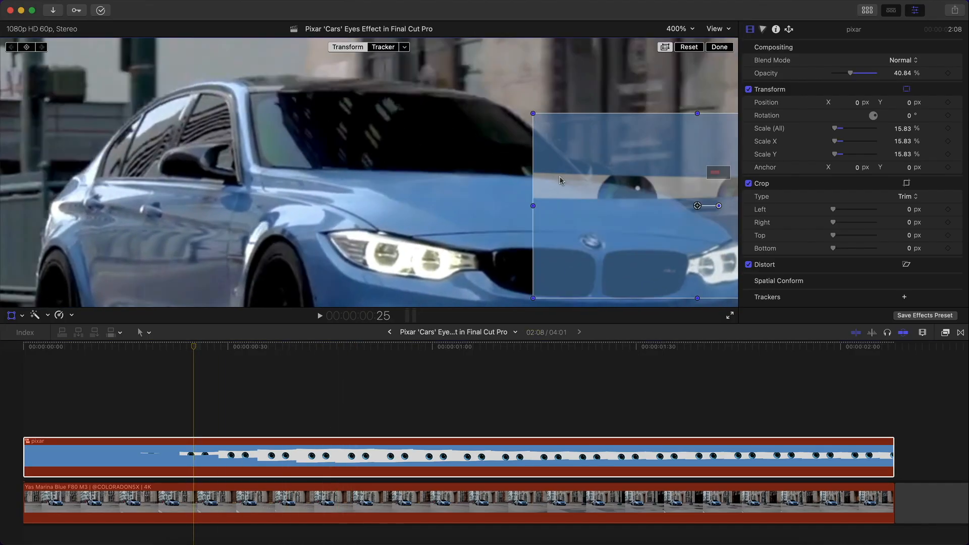
{"action": "left_click_drag", "start_coordinate": [560, 180], "coordinate": [369, 161]}
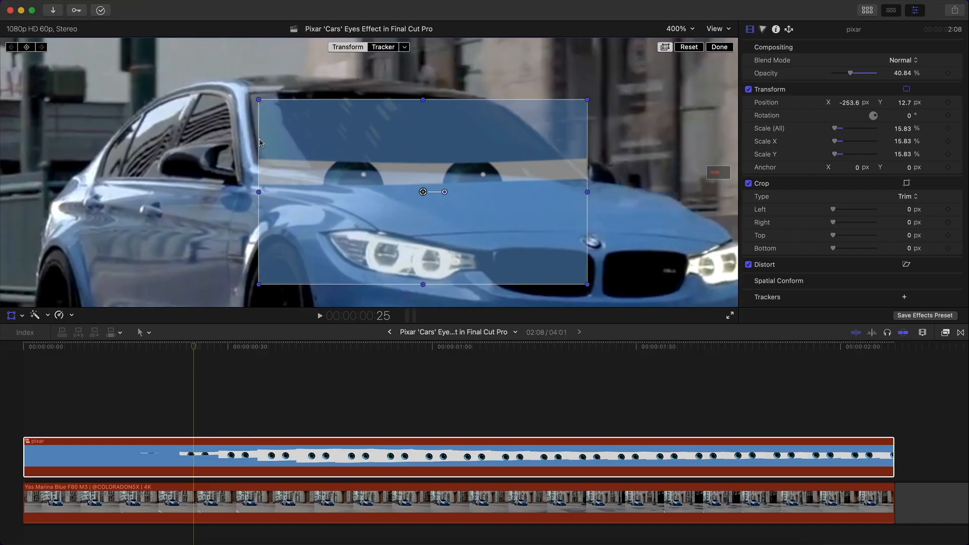
{"action": "left_click_drag", "start_coordinate": [268, 116], "coordinate": [259, 110]}
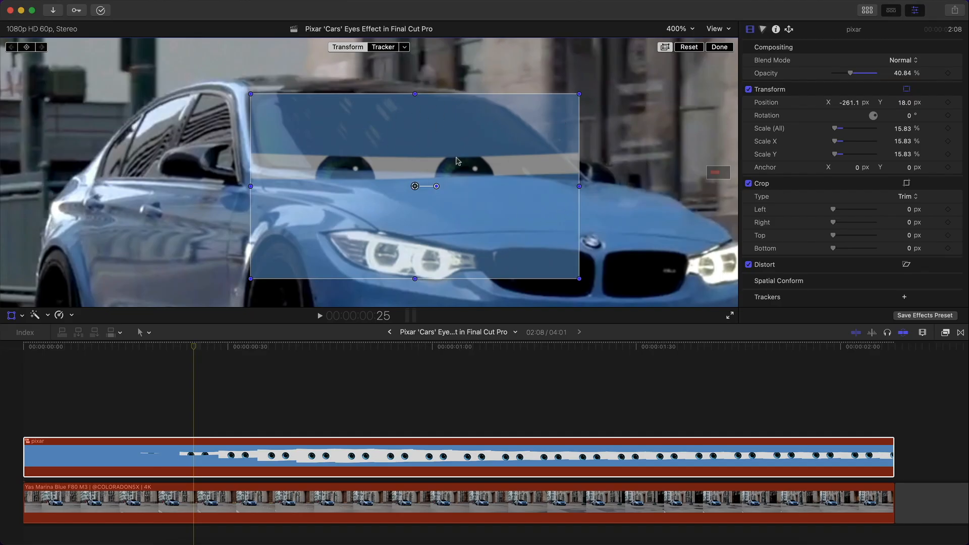
- Distort the pixar clip so its corners and edges match the outline of the car's windshield at frame 25
{"action": "right_click", "coordinate": [418, 138]}
{"action": "left_click", "coordinate": [434, 164]}
{"action": "left_click_drag", "start_coordinate": [580, 94], "coordinate": [487, 98]}
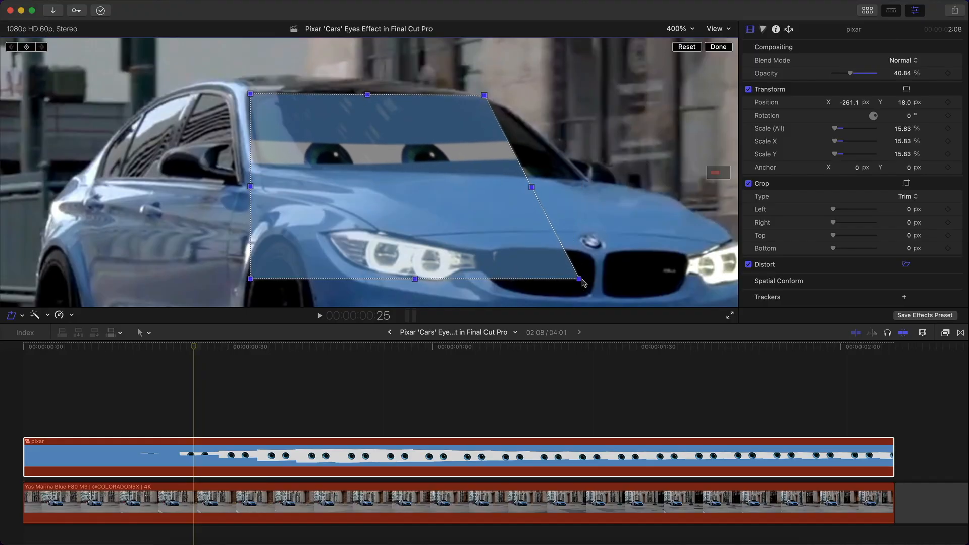
{"action": "left_click_drag", "start_coordinate": [582, 280], "coordinate": [587, 181]}
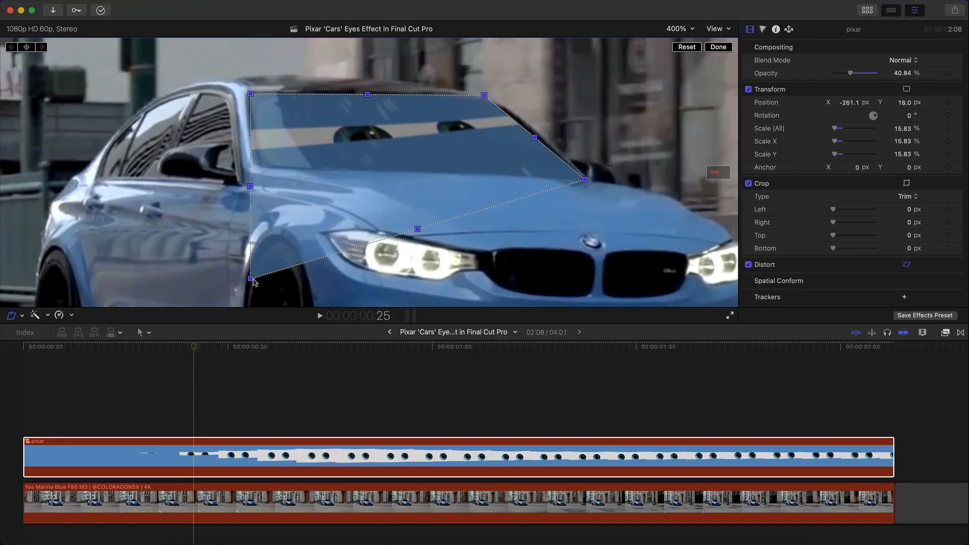
{"action": "left_click_drag", "start_coordinate": [254, 281], "coordinate": [269, 172]}
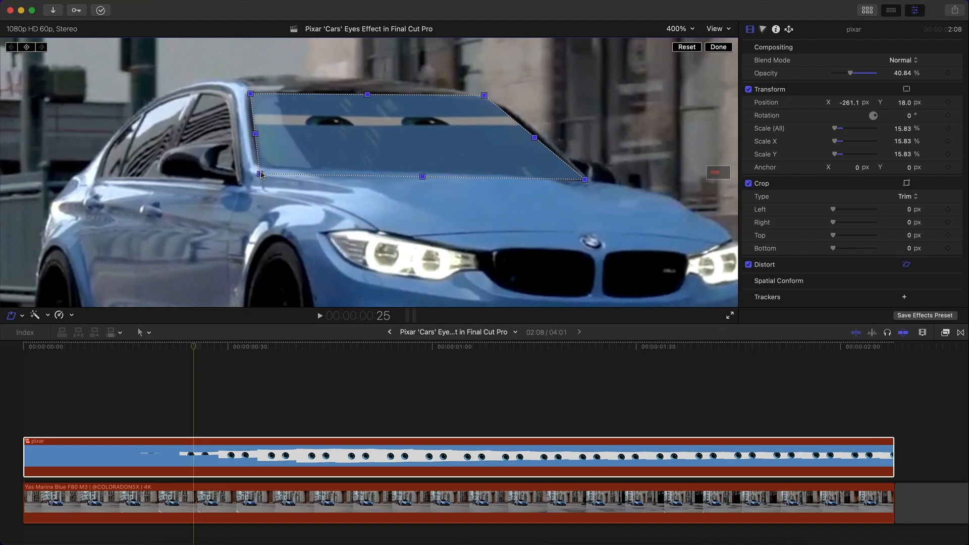
{"action": "left_click_drag", "start_coordinate": [254, 134], "coordinate": [256, 133]}
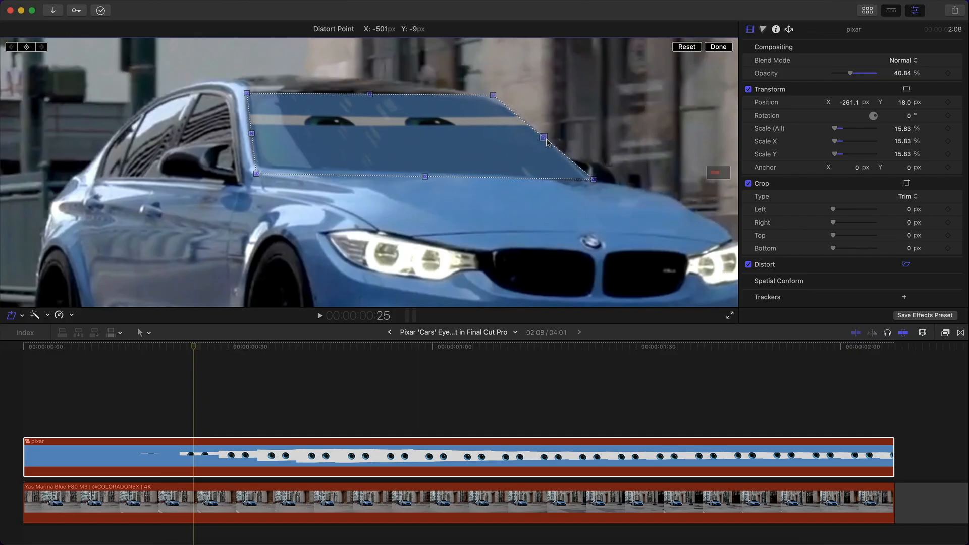
{"action": "left_click_drag", "start_coordinate": [371, 96], "coordinate": [371, 95]}
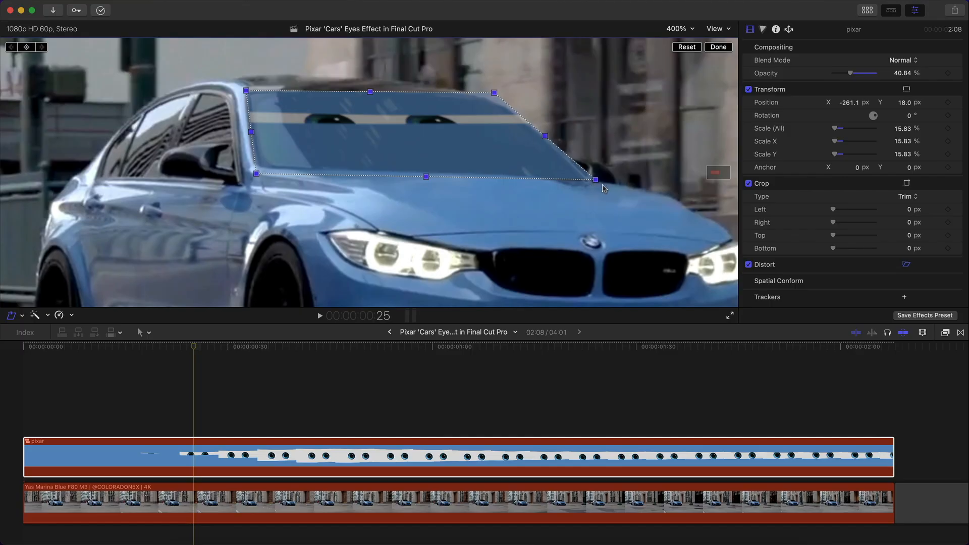
- Adjust the lower edge of the pixar clip's distortion to the windshield base, finish distorting, and restore opacity to 100%
{"action": "left_click_drag", "start_coordinate": [424, 176], "coordinate": [426, 178]}
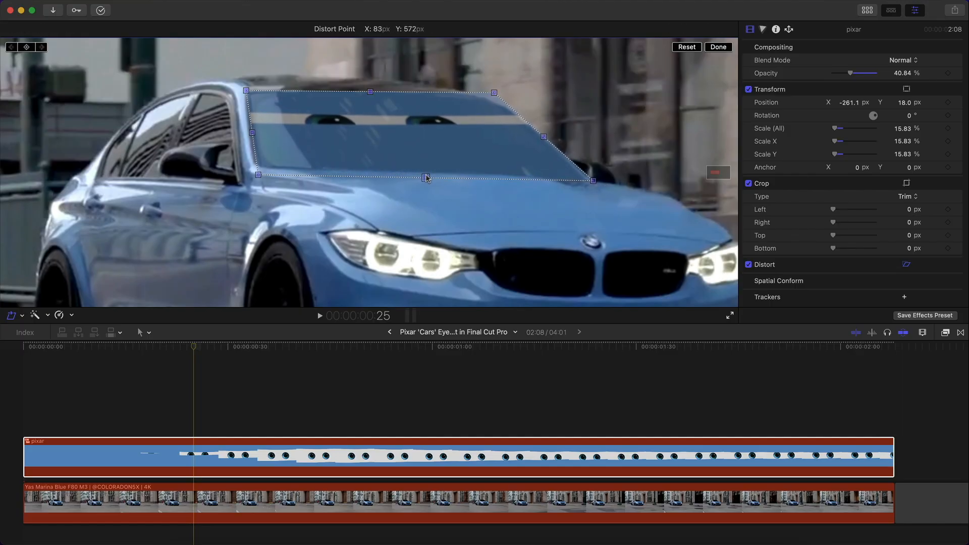
{"action": "left_click", "coordinate": [718, 47]}
{"action": "left_click_drag", "start_coordinate": [853, 74], "coordinate": [881, 73]}
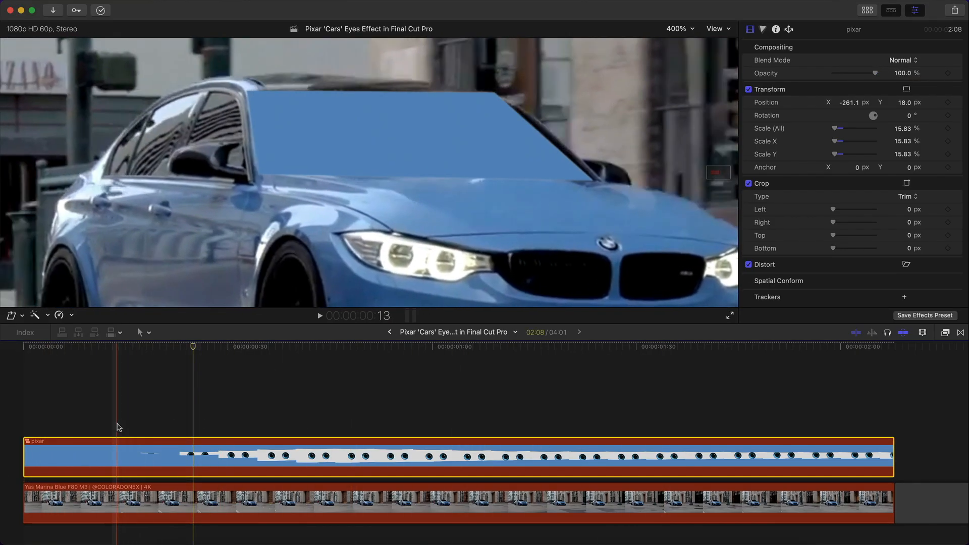
- At the first frame, add a transform tracker for the pixar clip and centre it on the car's hood emblem
{"action": "left_click", "coordinate": [7, 343]}
{"action": "left_click", "coordinate": [22, 316]}
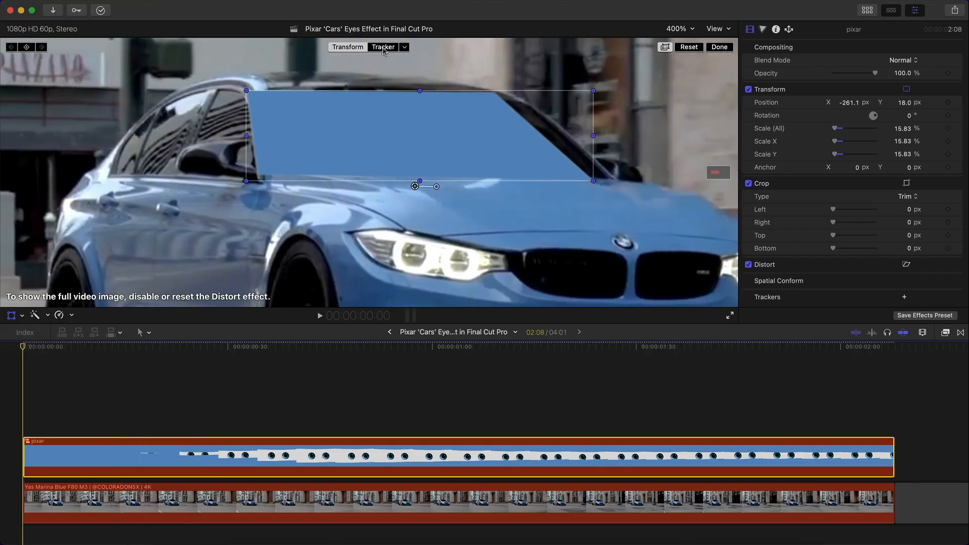
{"action": "left_click", "coordinate": [383, 47]}
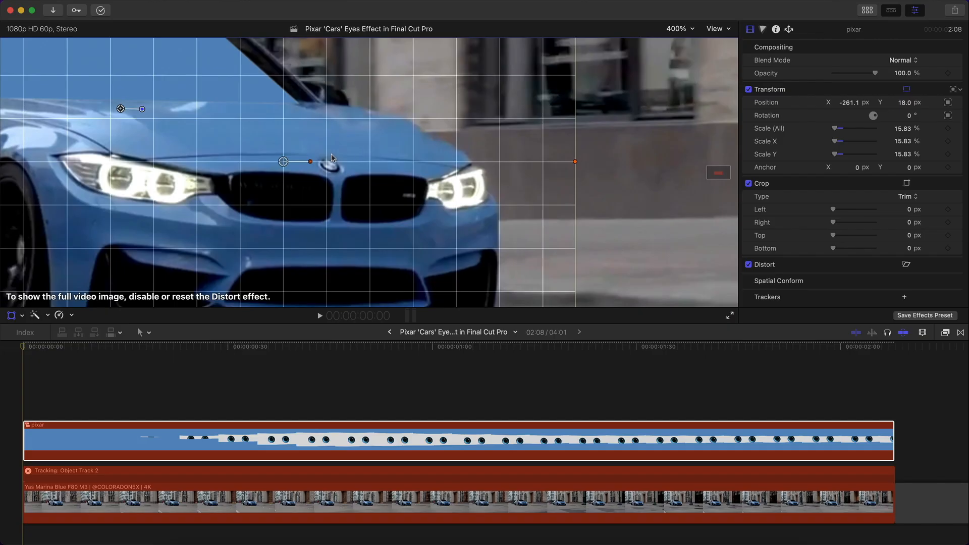
{"action": "left_click_drag", "start_coordinate": [286, 161], "coordinate": [332, 163]}
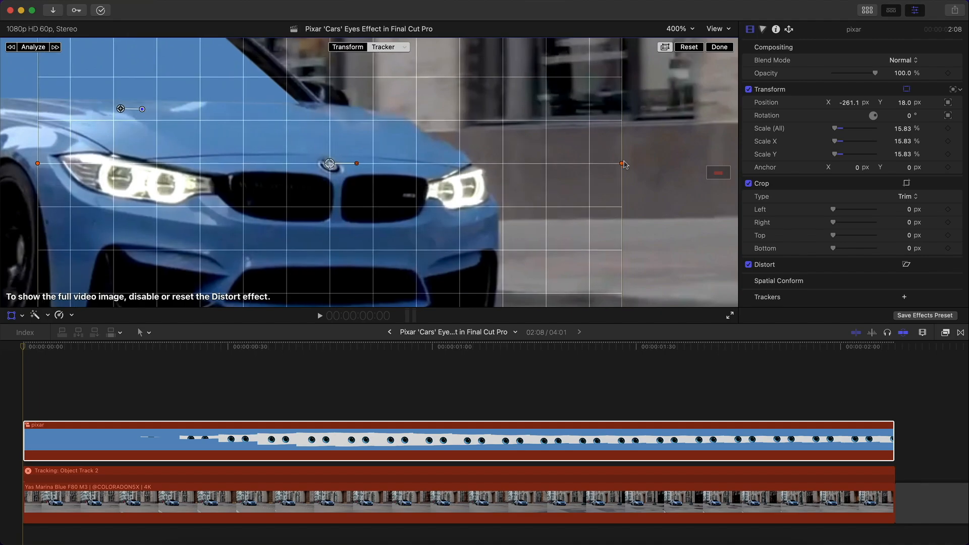
- Shrink the tracker region to a small box closely surrounding the hood emblem and analyze the object's movement
{"action": "left_click_drag", "start_coordinate": [621, 163], "coordinate": [392, 151]}
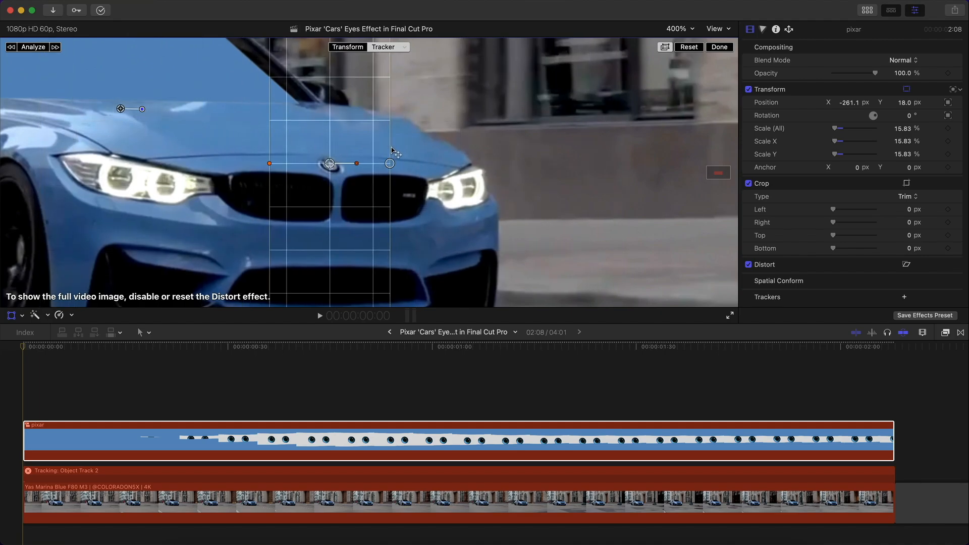
{"action": "left_click_drag", "start_coordinate": [715, 170], "coordinate": [716, 168]}
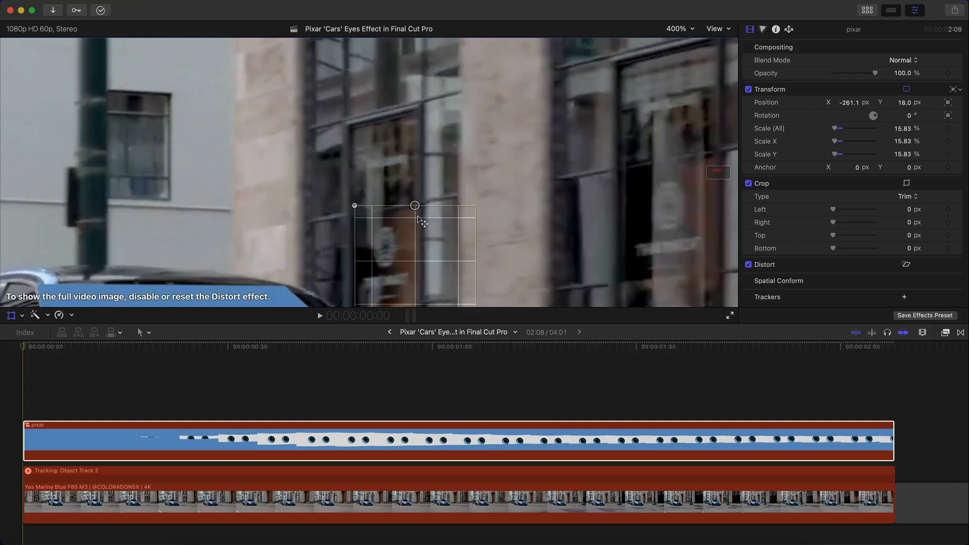
{"action": "left_click_drag", "start_coordinate": [717, 170], "coordinate": [718, 172]}
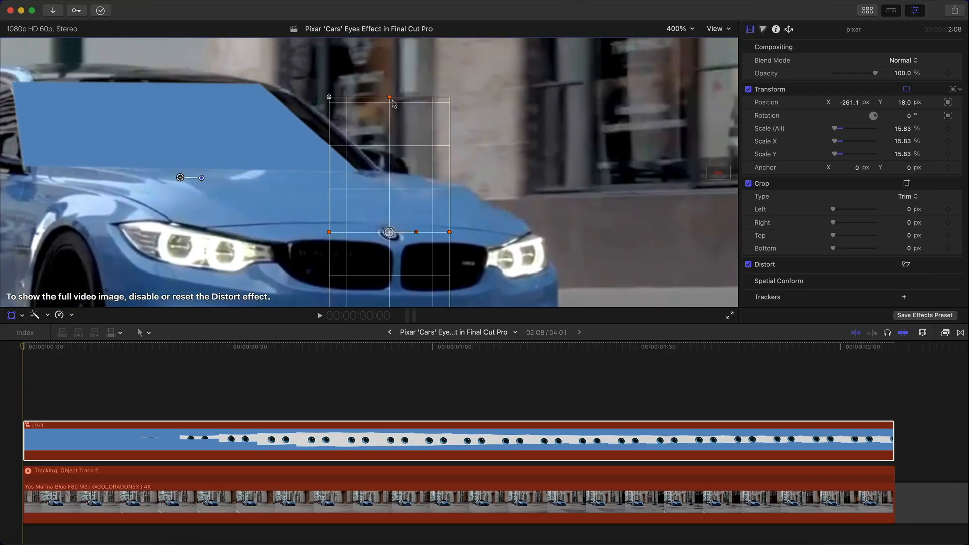
{"action": "left_click_drag", "start_coordinate": [392, 100], "coordinate": [393, 110]}
{"action": "left_click_drag", "start_coordinate": [391, 99], "coordinate": [389, 209]}
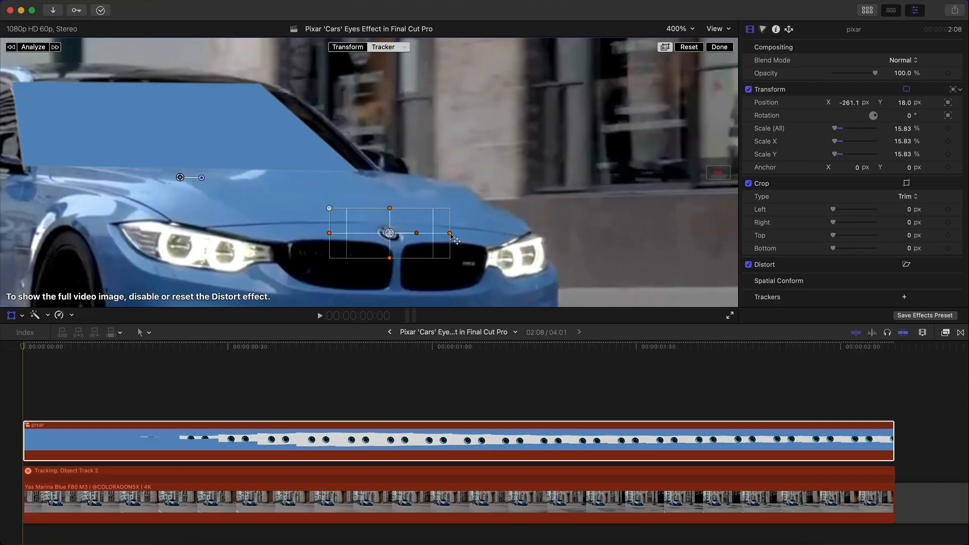
{"action": "left_click_drag", "start_coordinate": [451, 234], "coordinate": [411, 235]}
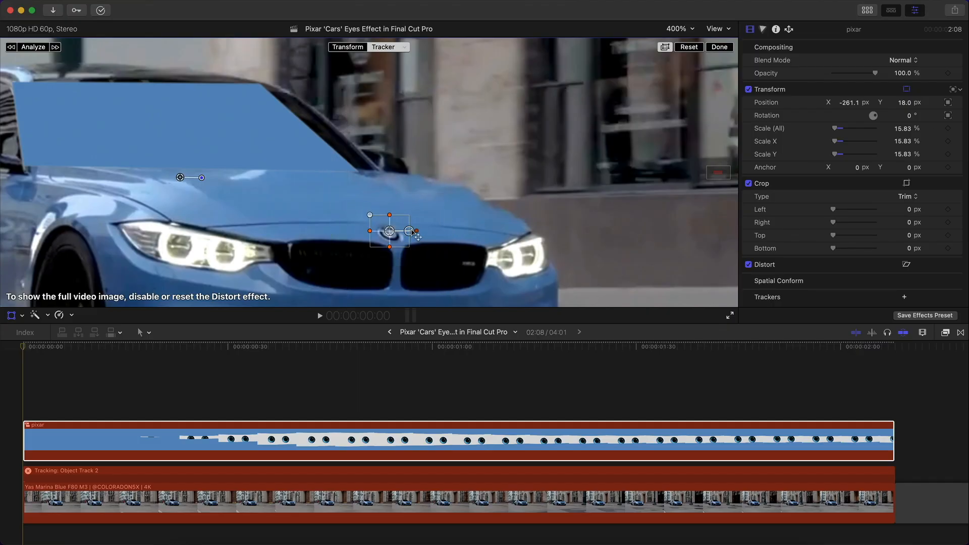
{"action": "left_click", "coordinate": [40, 48]}
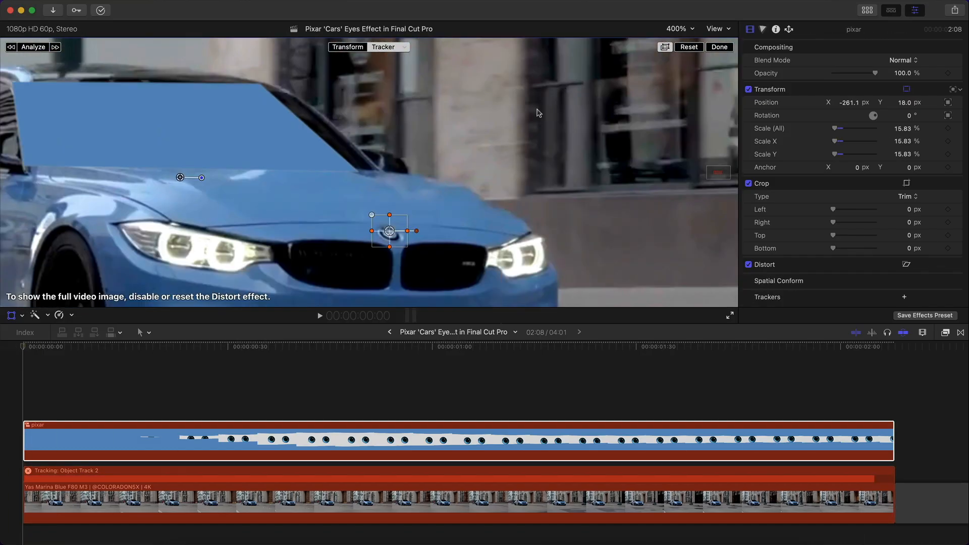
- Scrub and play the tracked footage to check how the eyes follow the windshield, and return to the start
{"action": "left_click_drag", "start_coordinate": [41, 344], "coordinate": [565, 383]}
{"action": "left_click_drag", "start_coordinate": [597, 348], "coordinate": [37, 379]}
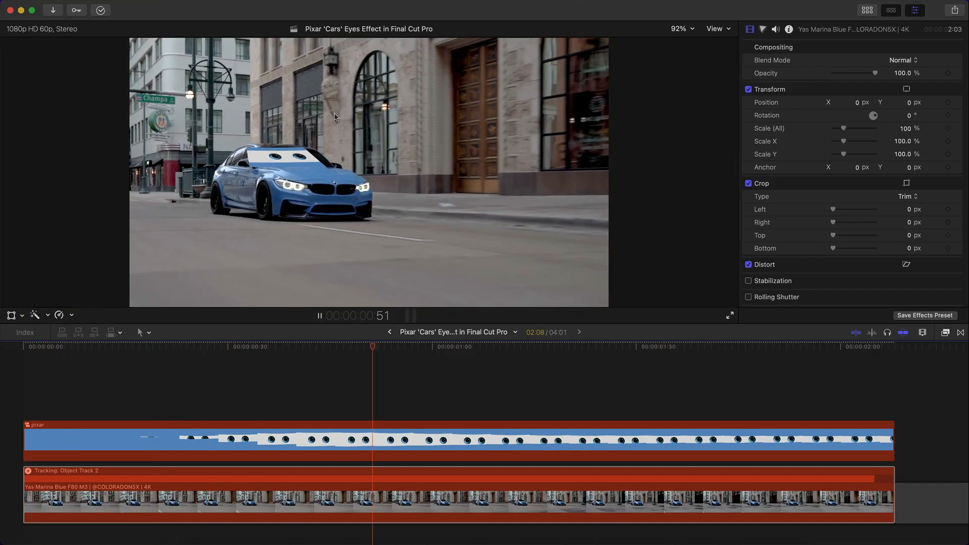
{"action": "key", "text": "space"}
{"action": "left_click_drag", "start_coordinate": [159, 348], "coordinate": [1, 348]}
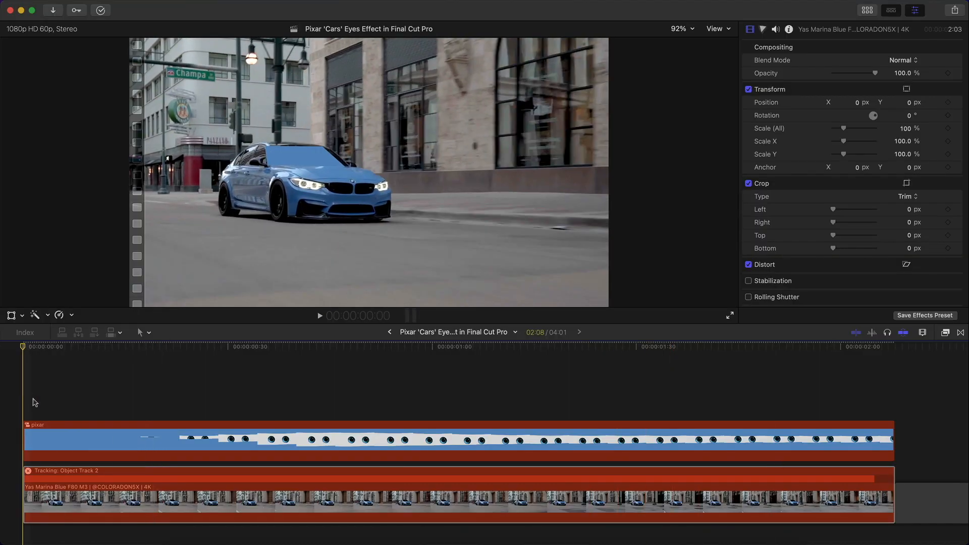
- Keyframe the pixar clip's transform values at the first frame, with its position at X -242.6 px, Y 19.3 px over the windshield
{"action": "left_click", "coordinate": [58, 444]}
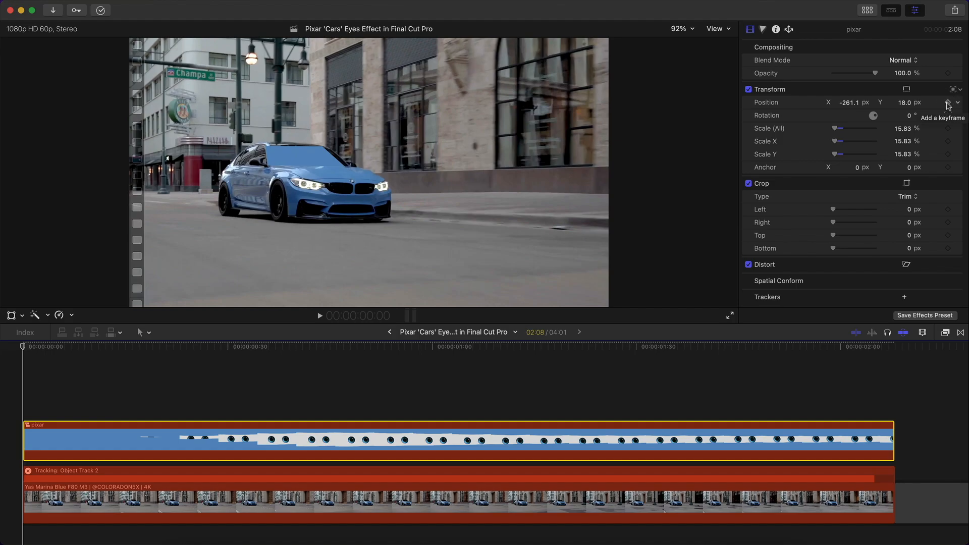
{"action": "left_click", "coordinate": [681, 28]}
{"action": "left_click", "coordinate": [691, 128]}
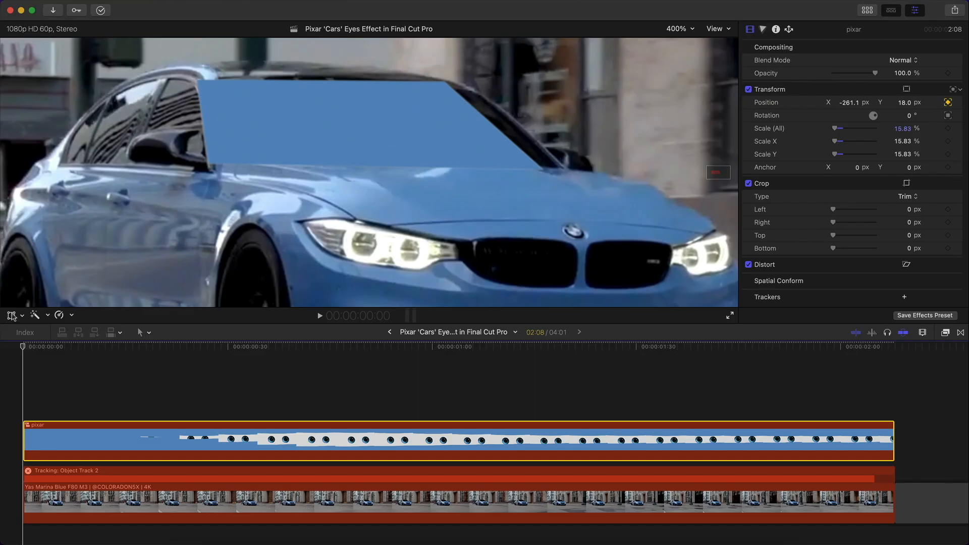
{"action": "left_click", "coordinate": [11, 315]}
{"action": "left_click_drag", "start_coordinate": [364, 174], "coordinate": [385, 174]}
- At 2:07, keyframe the pixar clip over the windshield at about X -184 px, Y 12 px with its scale at 15.83%
{"action": "left_click", "coordinate": [635, 347]}
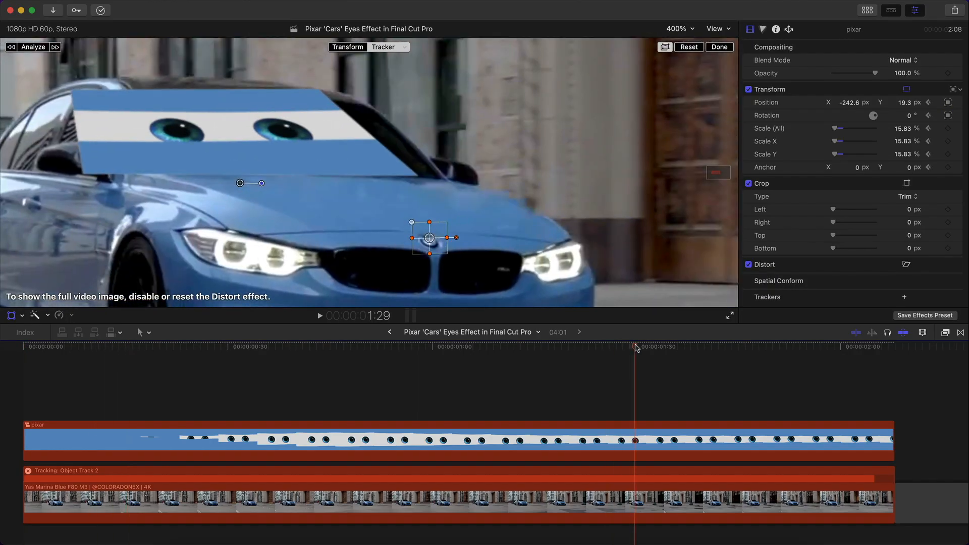
{"action": "left_click_drag", "start_coordinate": [635, 348], "coordinate": [892, 370]}
{"action": "left_click_drag", "start_coordinate": [194, 177], "coordinate": [275, 195]}
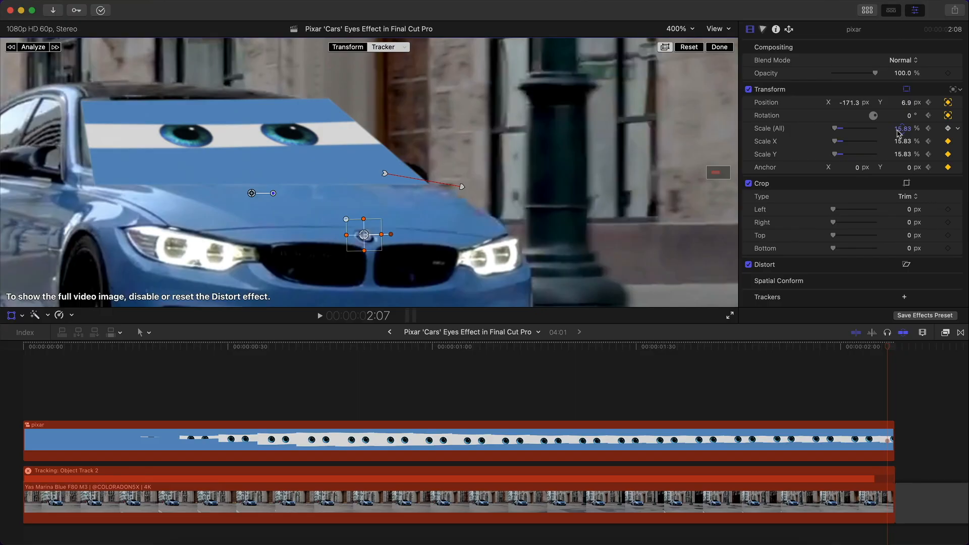
{"action": "left_click_drag", "start_coordinate": [897, 130], "coordinate": [897, 135]}
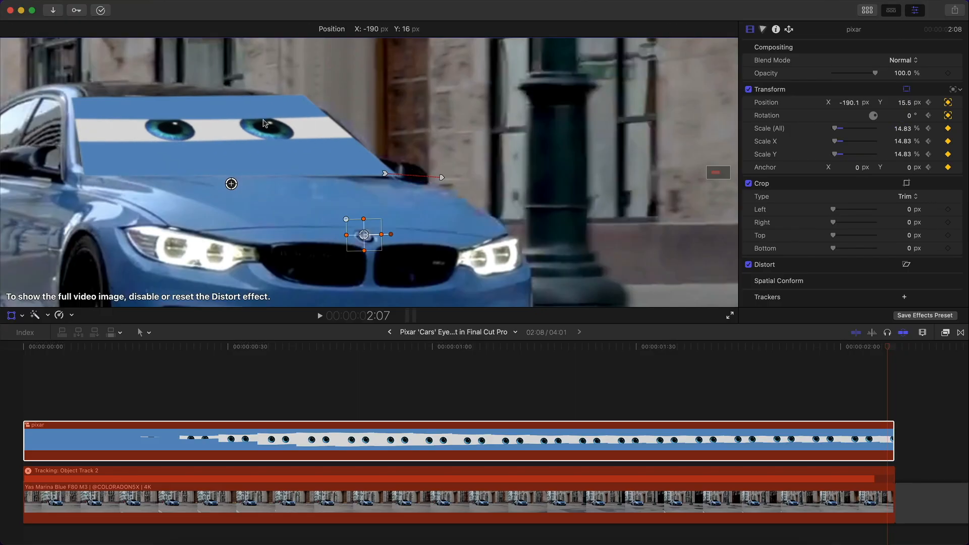
{"action": "left_click_drag", "start_coordinate": [262, 119], "coordinate": [263, 119]}
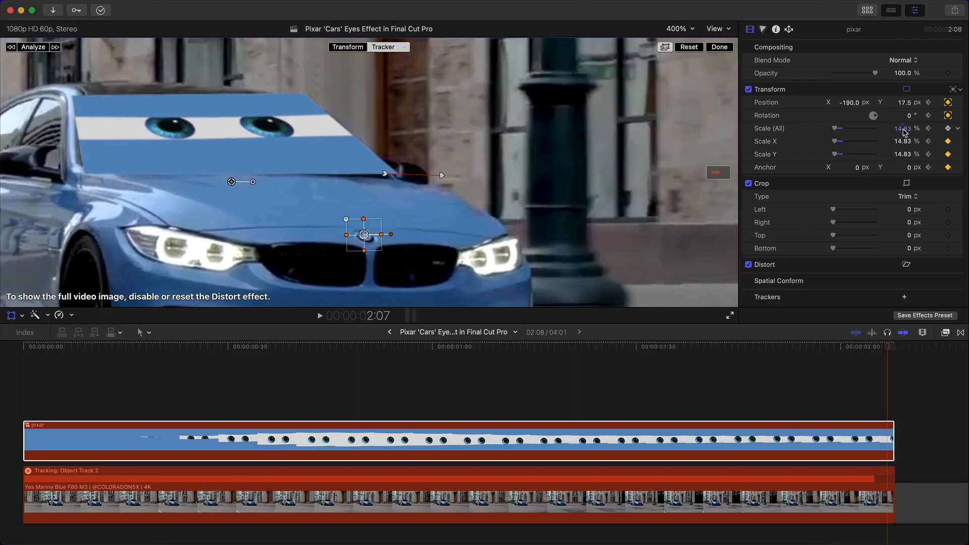
{"action": "left_click_drag", "start_coordinate": [903, 129], "coordinate": [902, 124]}
{"action": "left_click_drag", "start_coordinate": [311, 140], "coordinate": [317, 147]}
{"action": "left_click", "coordinate": [716, 48]}
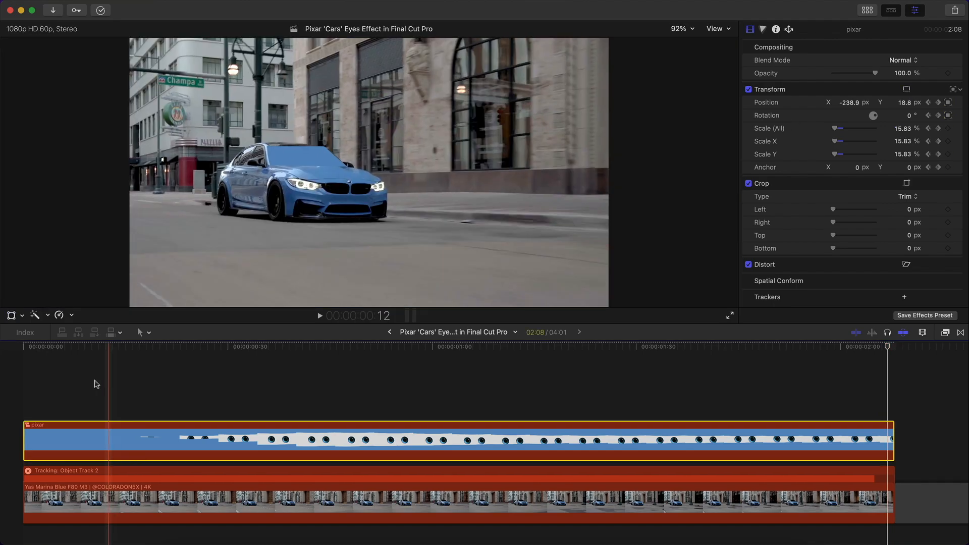
- Play back the keyframed eyes, inspect the windshield fit around frame 38, and go back to the first frame
{"action": "key", "text": "space"}
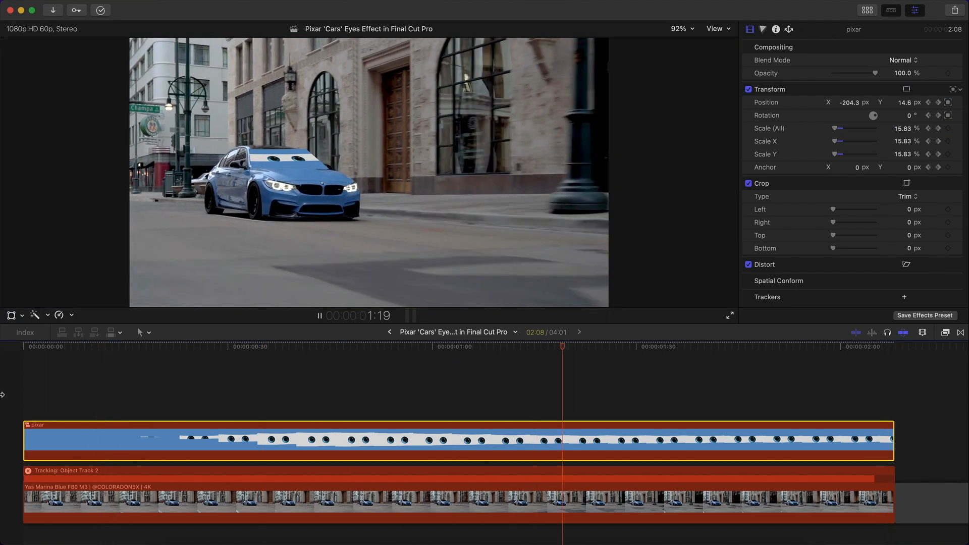
{"action": "left_click", "coordinate": [282, 429]}
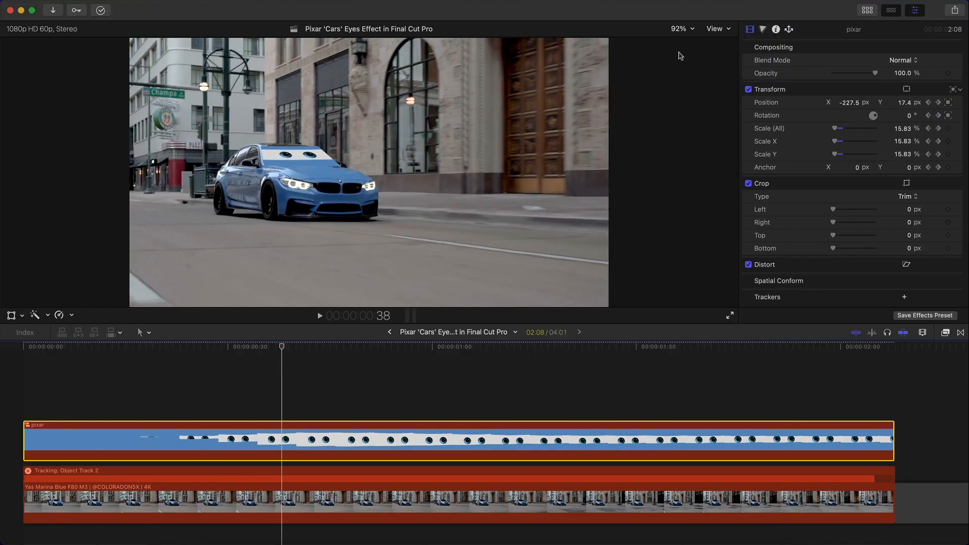
{"action": "scroll", "coordinate": [444, 415], "scroll_direction": "down", "scroll_amount": 1}
{"action": "key", "text": "Home"}
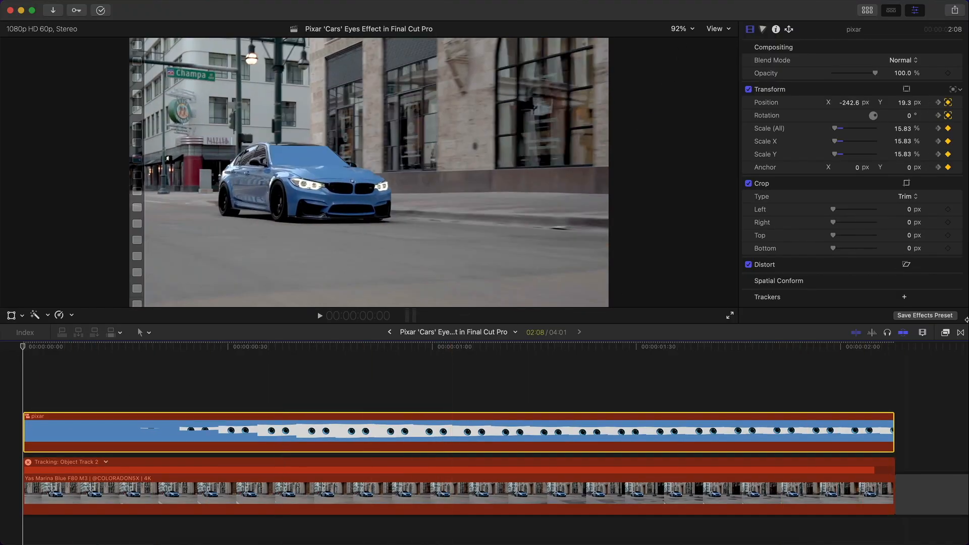
- Apply the Draw Mask effect to the pixar clip
{"action": "left_click", "coordinate": [948, 333]}
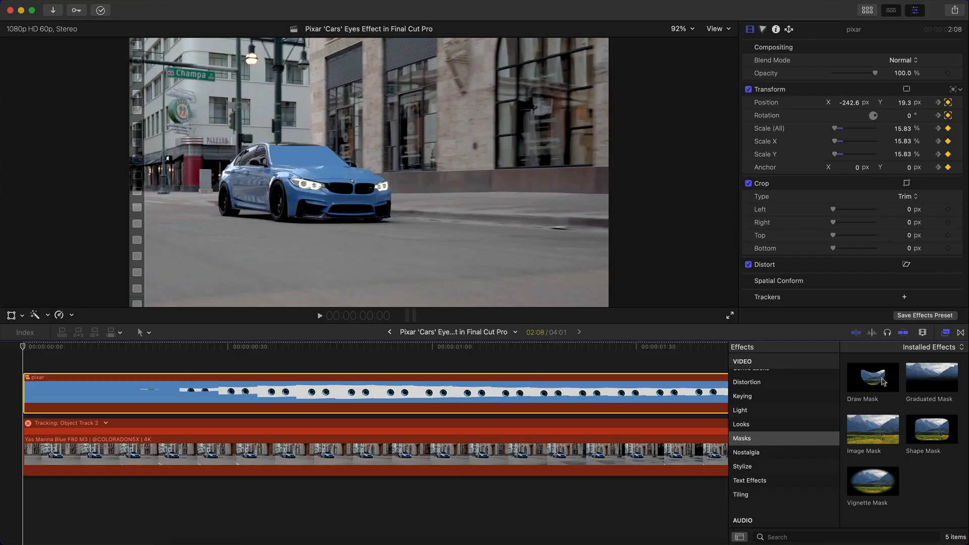
{"action": "left_click_drag", "start_coordinate": [883, 382], "coordinate": [507, 392]}
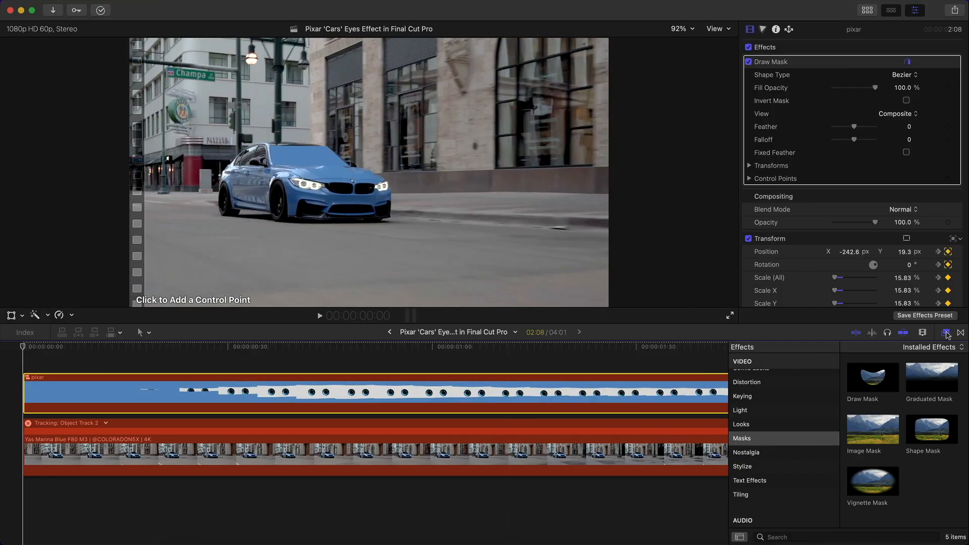
{"action": "left_click", "coordinate": [946, 333]}
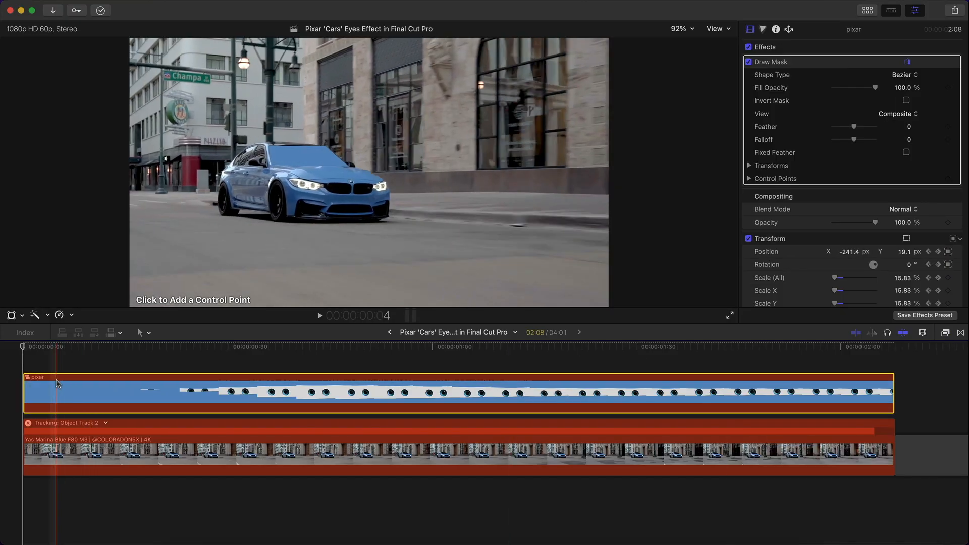
- Lower the pixar clip's opacity to about 15% and draw a closed Bezier mask along the windshield outline at the first frame
{"action": "left_click", "coordinate": [680, 29]}
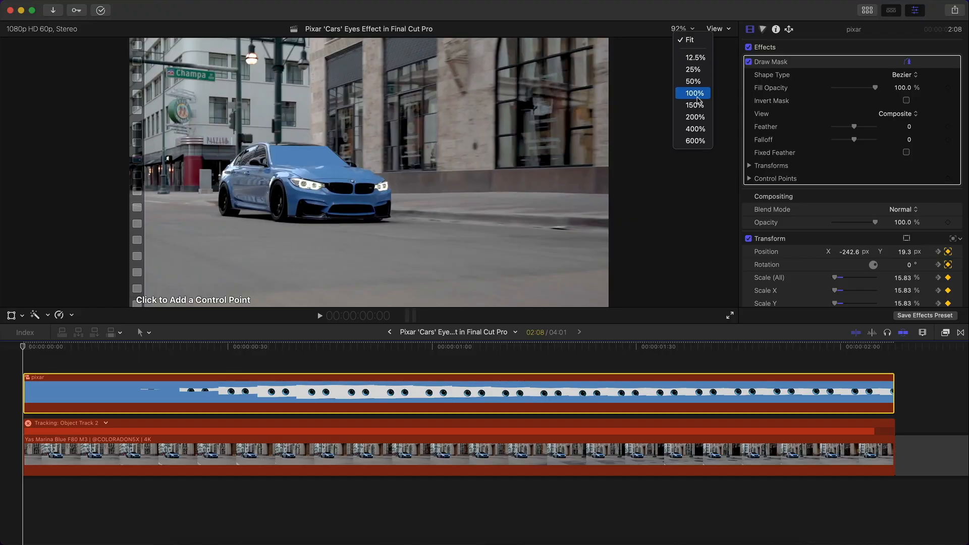
{"action": "left_click", "coordinate": [695, 129]}
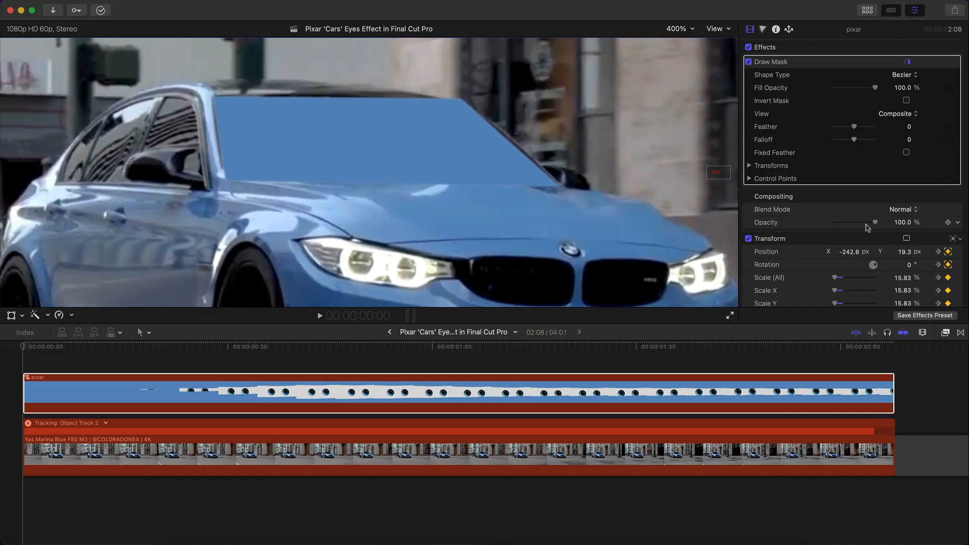
{"action": "left_click_drag", "start_coordinate": [871, 224], "coordinate": [840, 224]}
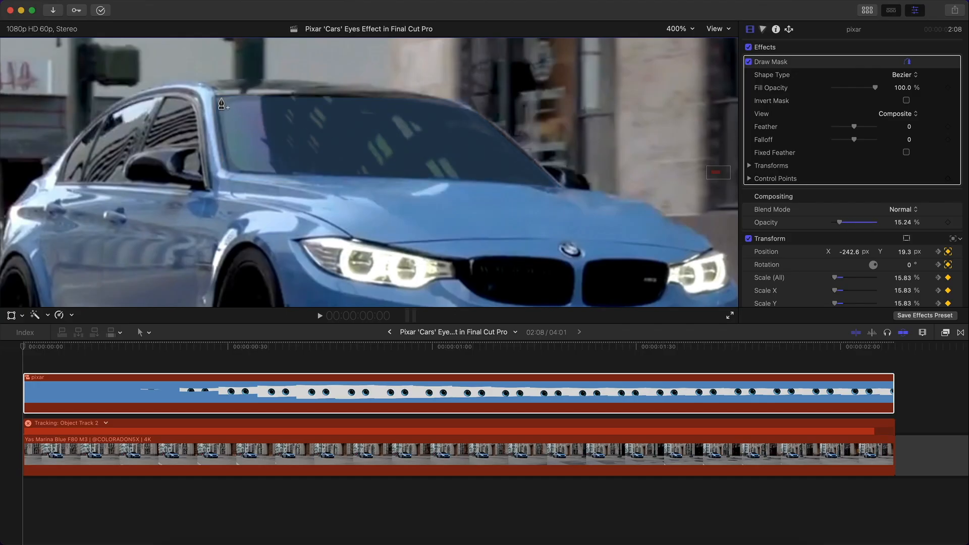
{"action": "left_click", "coordinate": [227, 170]}
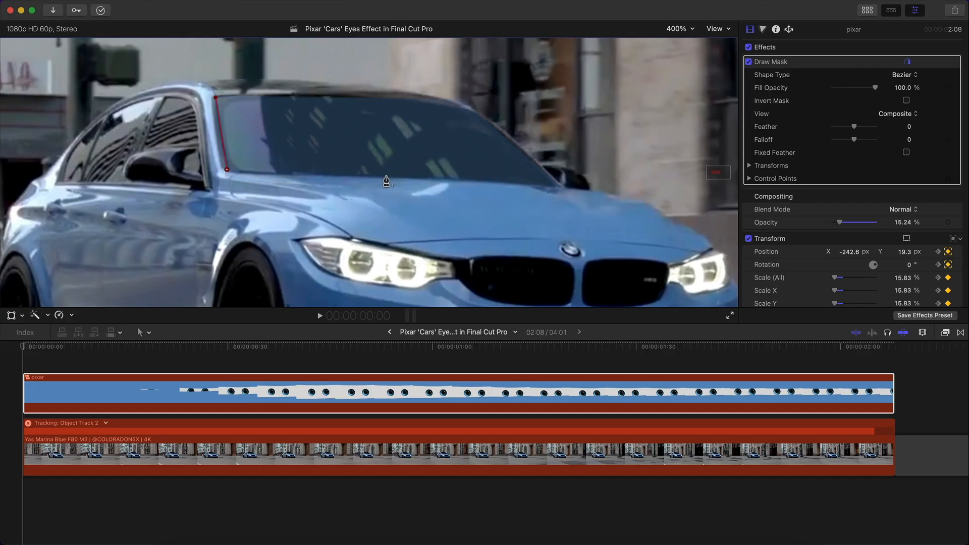
{"action": "left_click_drag", "start_coordinate": [389, 180], "coordinate": [432, 181]}
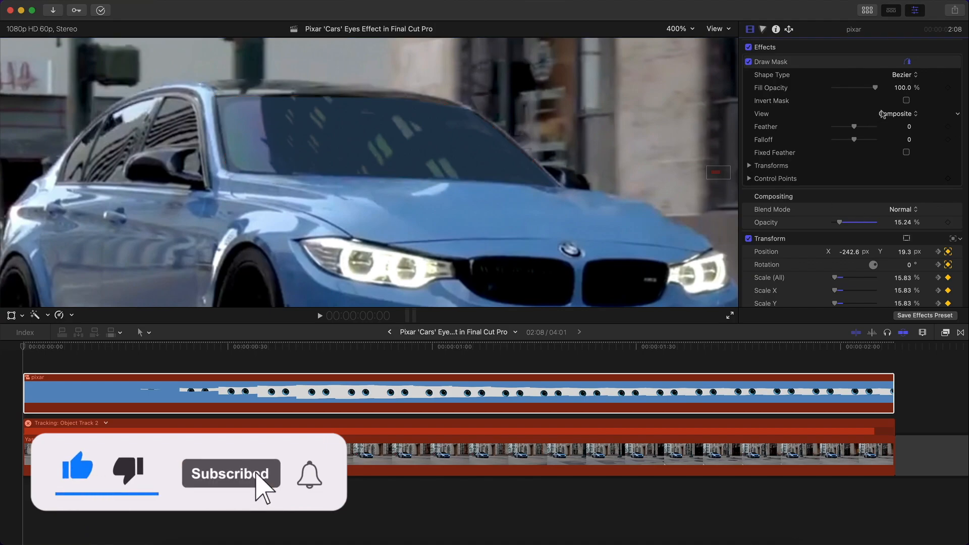
- Restore the pixar clip's opacity to 100% and set the Draw Mask feather to -60
{"action": "left_click_drag", "start_coordinate": [840, 222], "coordinate": [929, 223]}
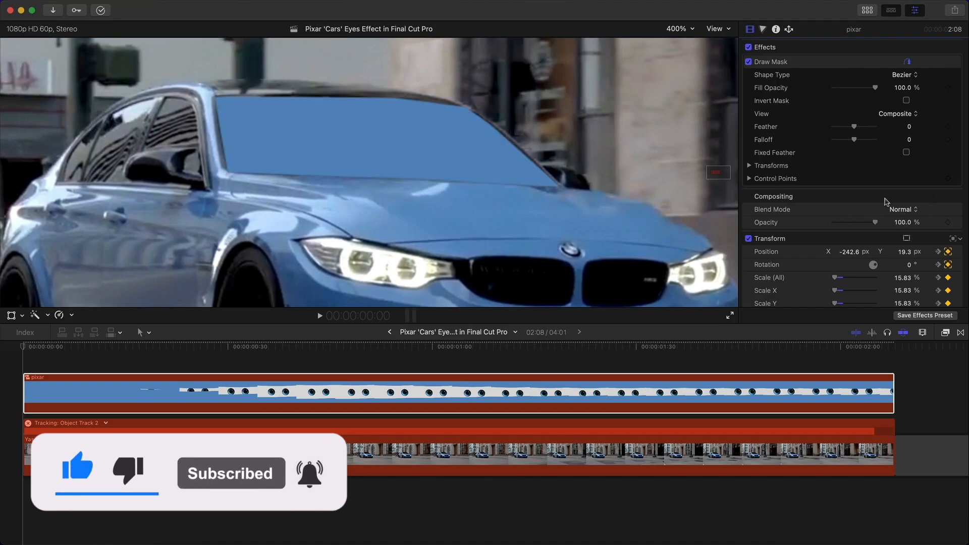
{"action": "mouse_move", "coordinate": [853, 126]}
{"action": "left_mouse_down"}
{"action": "mouse_move", "coordinate": [845, 127]}
{"action": "mouse_move", "coordinate": [869, 122]}
{"action": "left_mouse_up"}
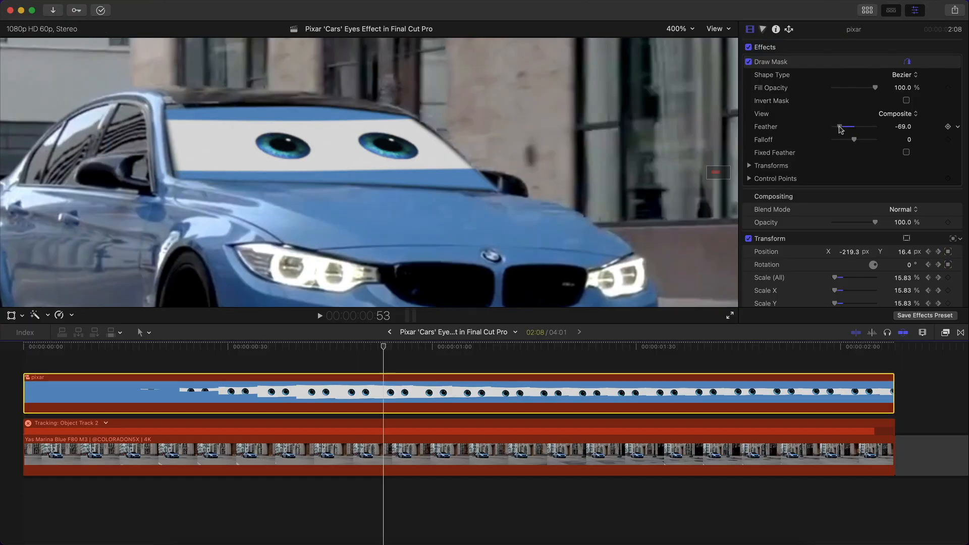
{"action": "mouse_move", "coordinate": [853, 130]}
{"action": "left_mouse_down"}
{"action": "mouse_move", "coordinate": [810, 126]}
{"action": "mouse_move", "coordinate": [843, 129]}
{"action": "left_mouse_up"}
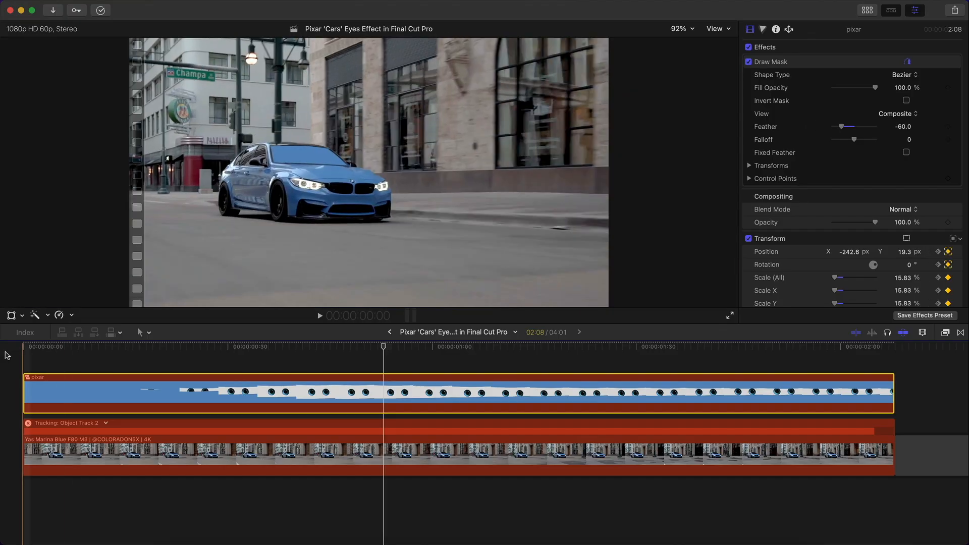
- Play back the masked eyes on the car from the start and finish at the end of the timeline
{"action": "key", "text": "space"}
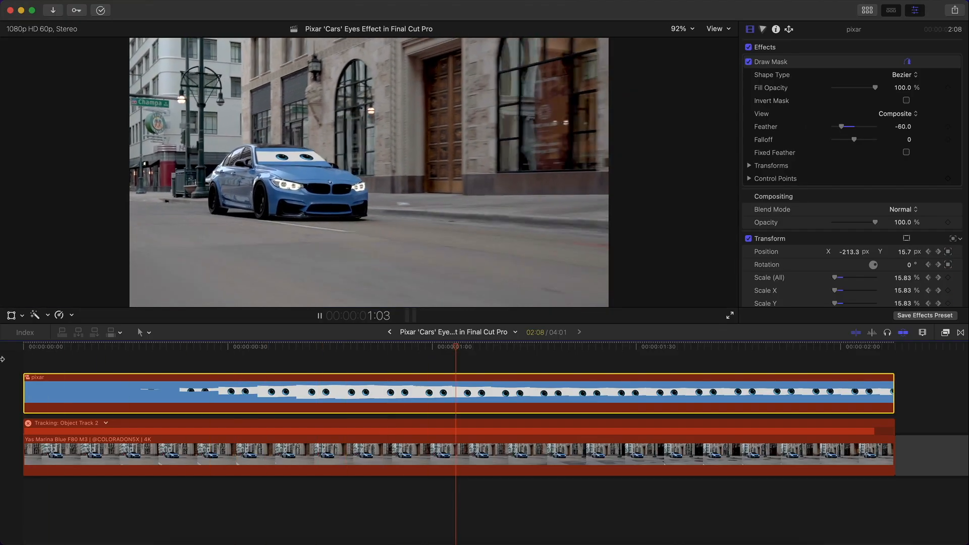
{"action": "key", "text": "space"}
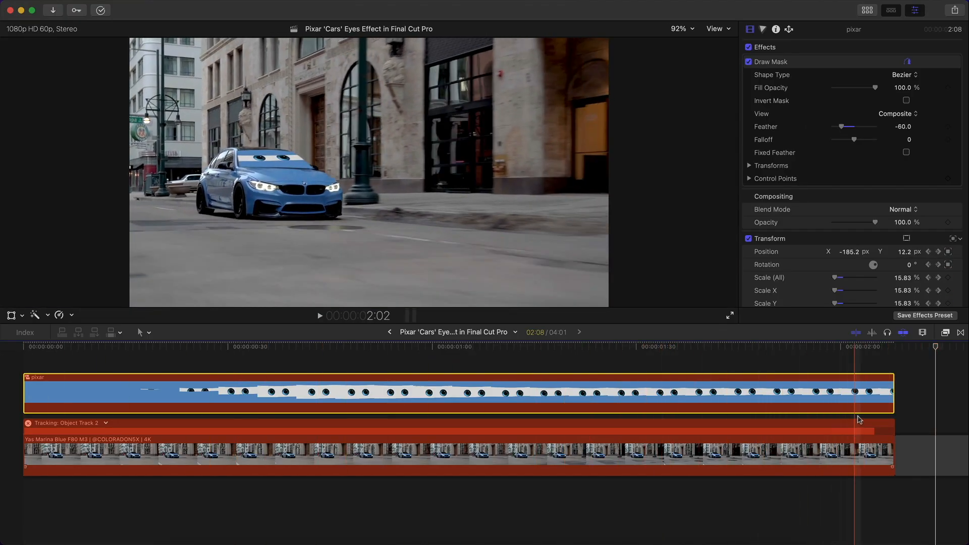
{"action": "key", "text": "space"}
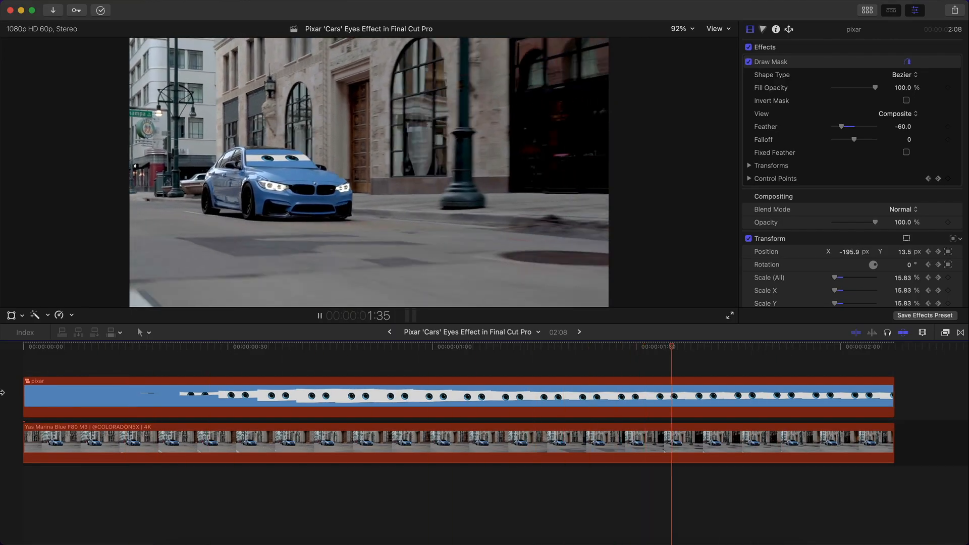
{"action": "key", "text": "space"}
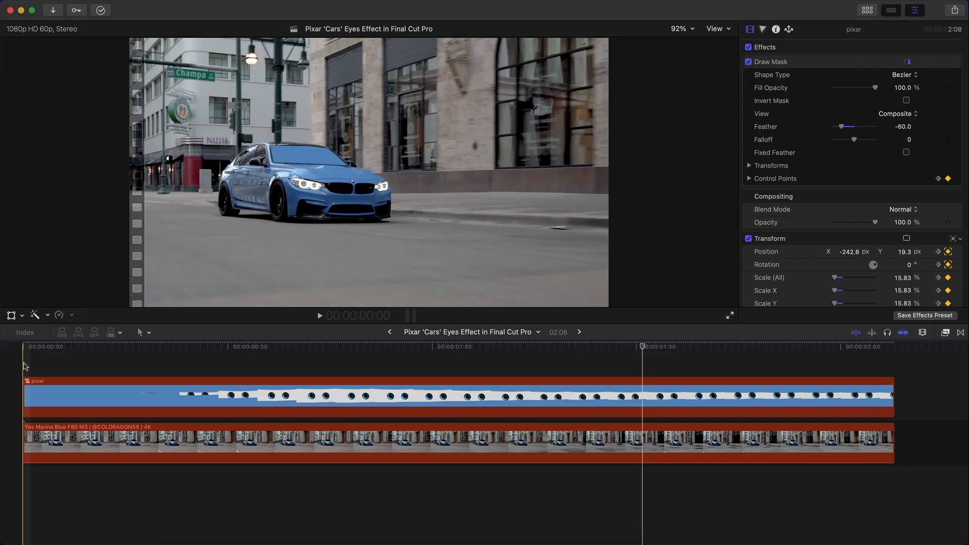
{"action": "key", "text": "End"}
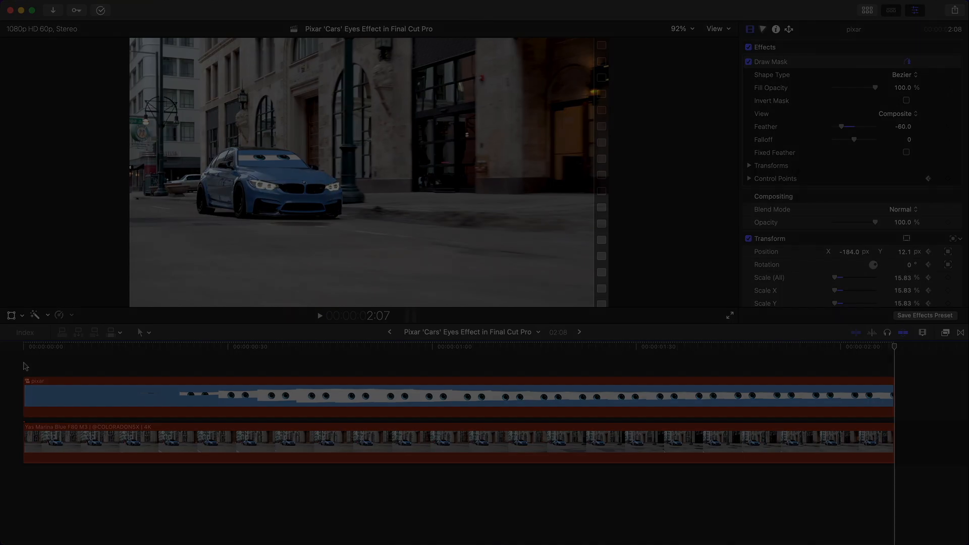